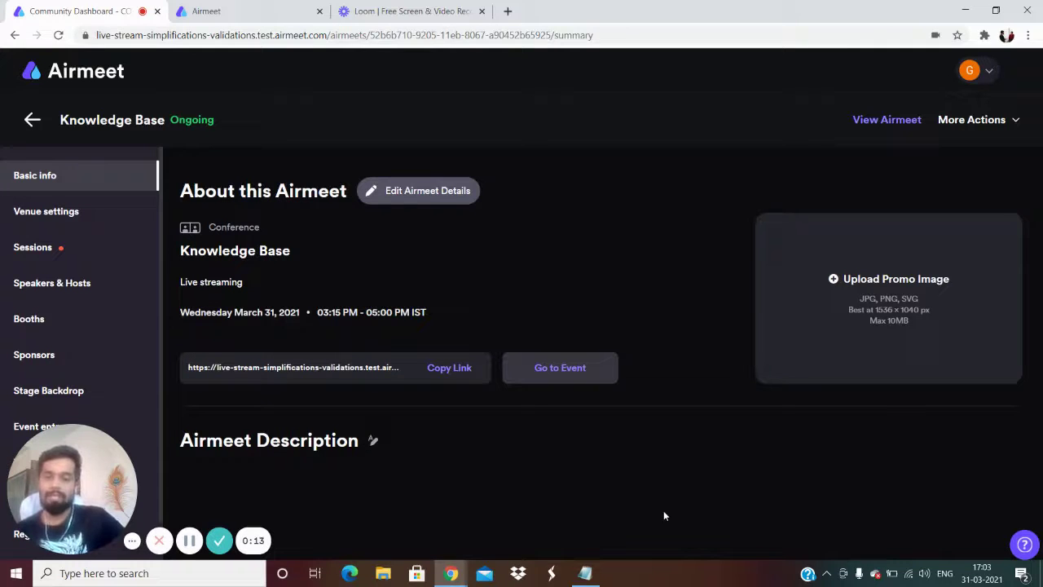
Open the Live stream settings of the Knowledge Base event and go to its stream destination options.
{"action": "left_click_drag", "start_coordinate": [72, 489], "coordinate": [432, 489]}
{"action": "scroll", "coordinate": [130, 448], "scroll_direction": "down", "scroll_amount": 1}
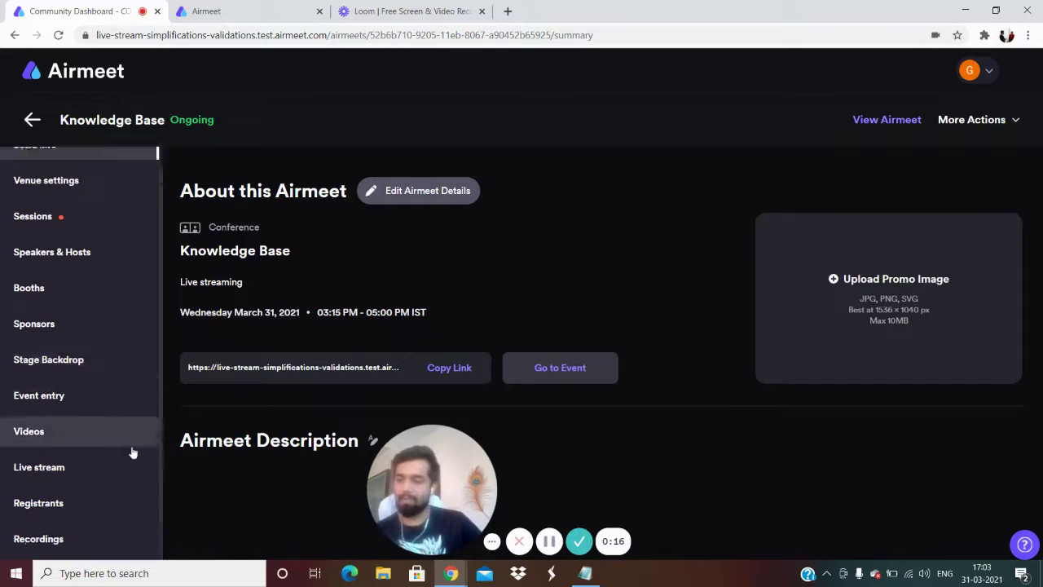
{"action": "left_click", "coordinate": [73, 454]}
{"action": "left_click_drag", "start_coordinate": [377, 470], "coordinate": [55, 384]}
{"action": "scroll", "coordinate": [346, 431], "scroll_direction": "down", "scroll_amount": 2}
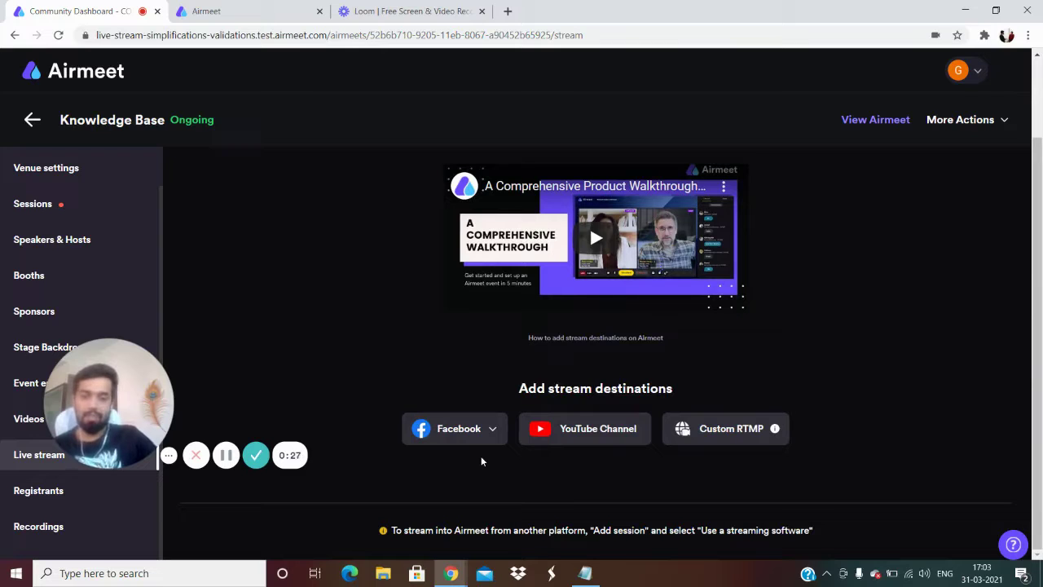
Start adding a Facebook Page as a stream destination and continue with the signed-in Facebook account.
{"action": "left_click", "coordinate": [493, 431]}
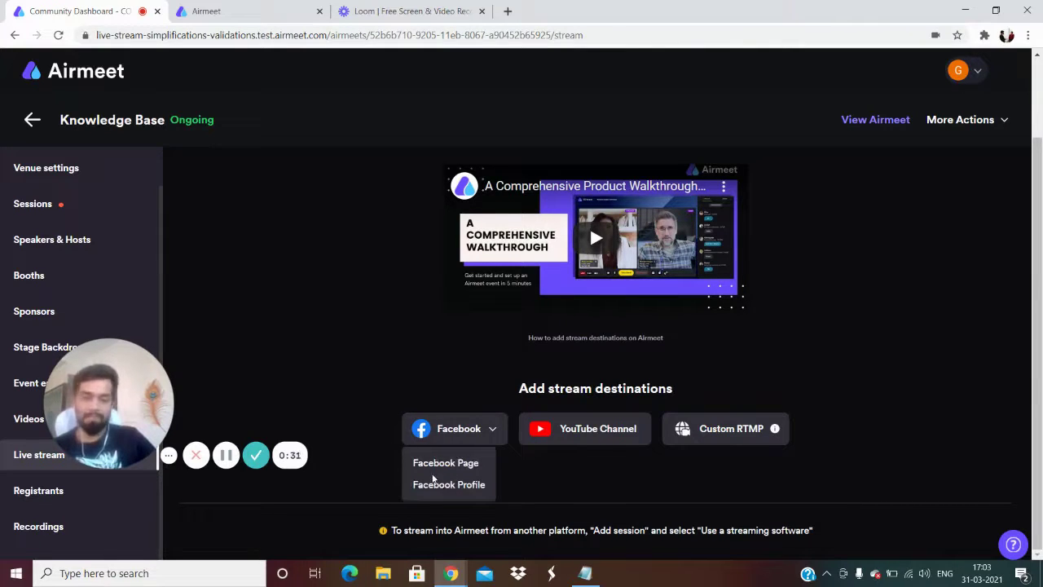
{"action": "left_click", "coordinate": [429, 464]}
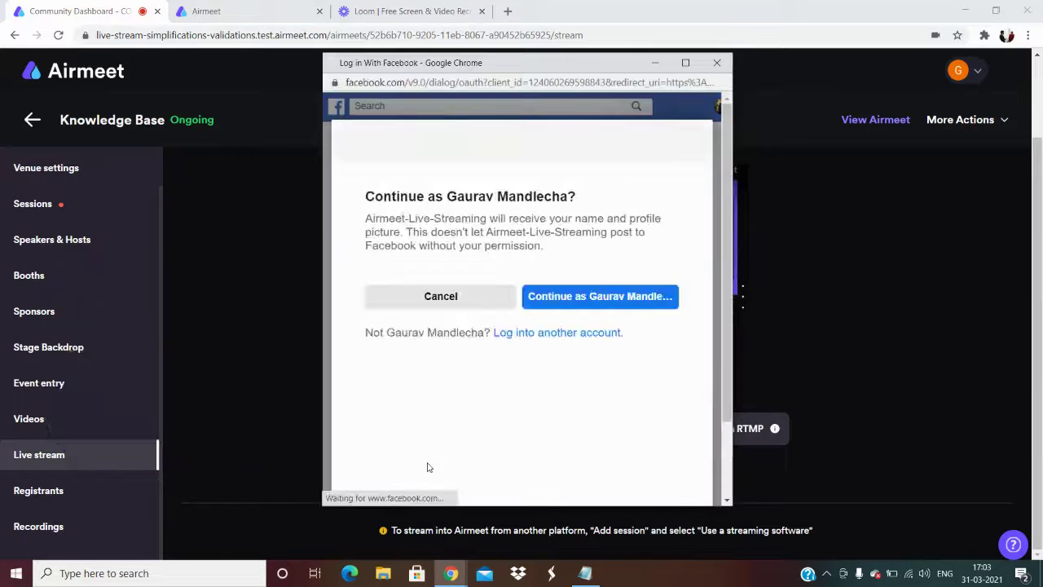
{"action": "left_click_drag", "start_coordinate": [488, 313], "coordinate": [483, 384]}
{"action": "left_click", "coordinate": [578, 298]}
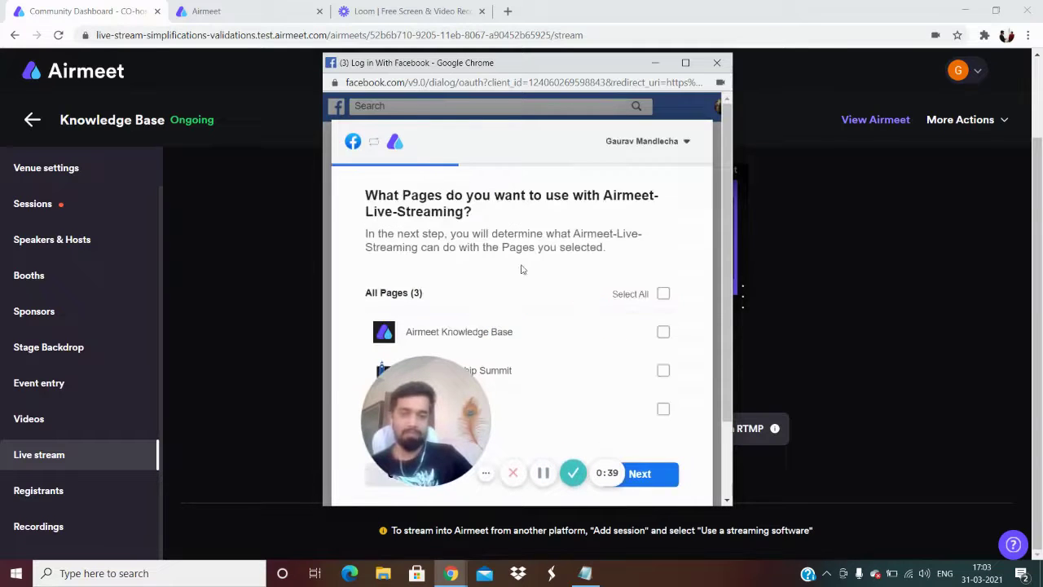
Grant Airmeet-Live-Streaming access to only the Airmeet Knowledge Base page, finish linking, and choose that page as the stream destination.
{"action": "scroll", "coordinate": [523, 269], "scroll_direction": "down", "scroll_amount": 2}
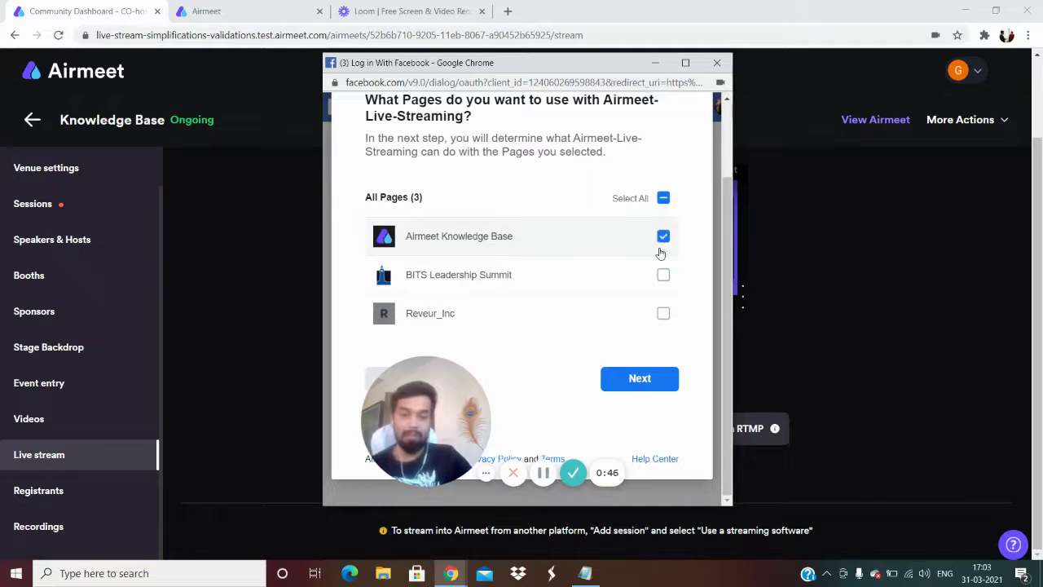
{"action": "left_click", "coordinate": [636, 376]}
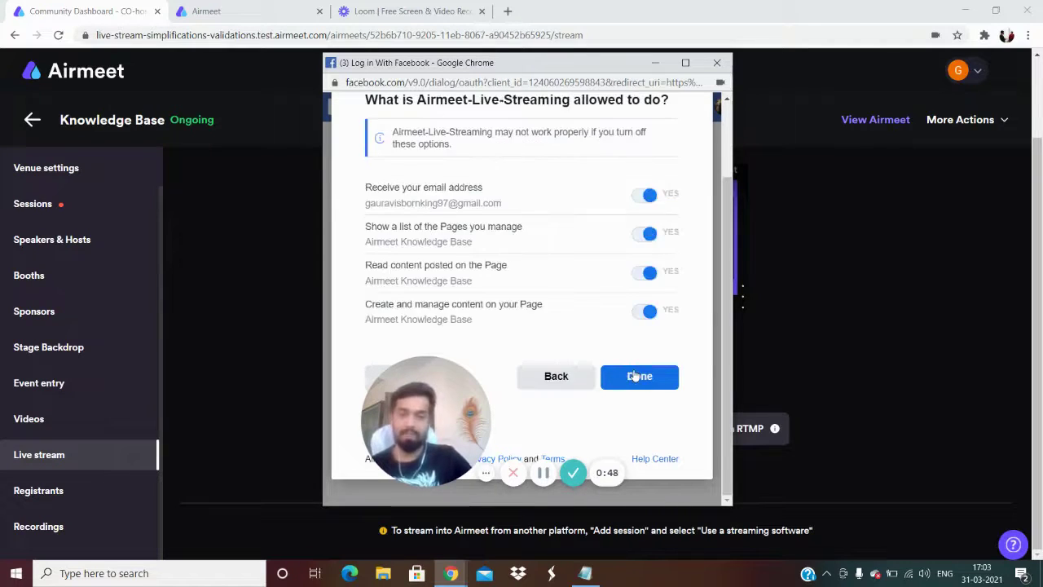
{"action": "left_click", "coordinate": [616, 377]}
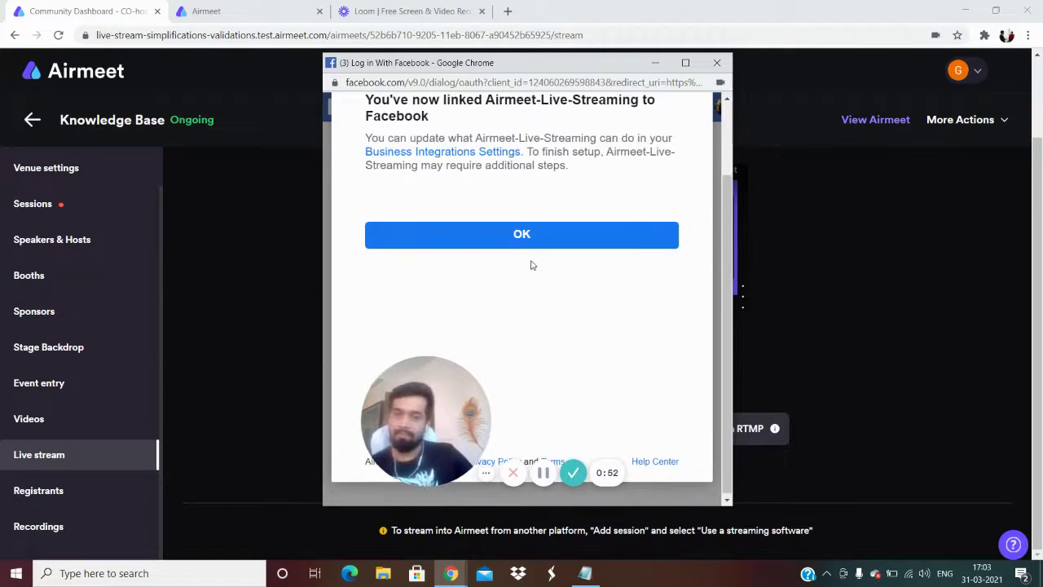
{"action": "left_click", "coordinate": [528, 240]}
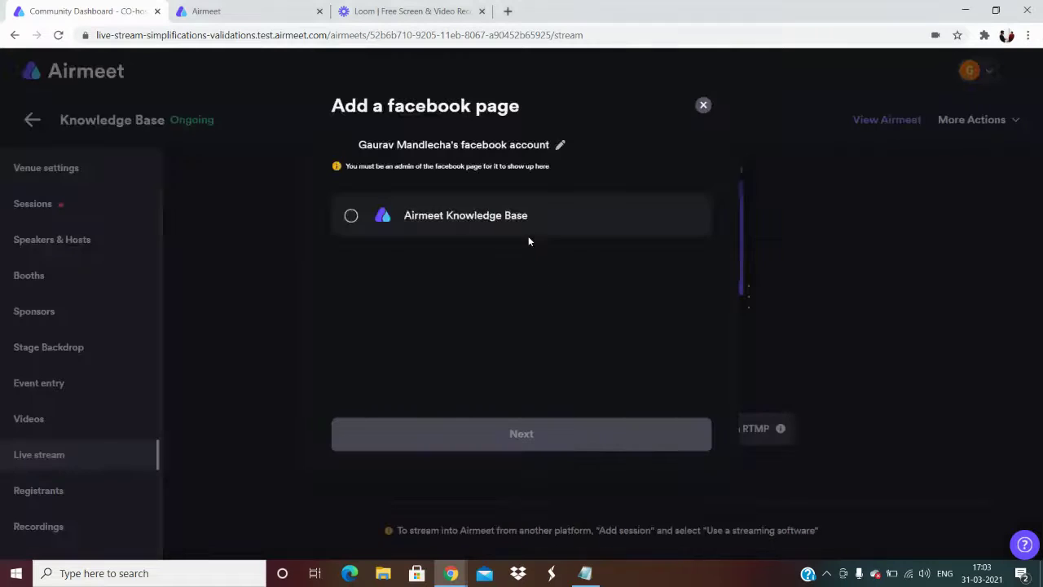
{"action": "left_click", "coordinate": [351, 215]}
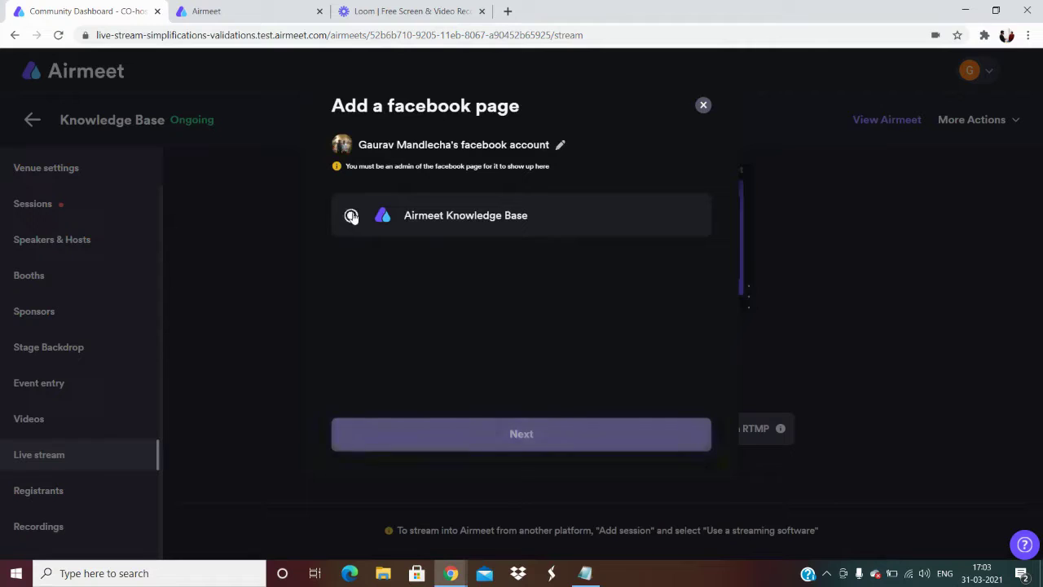
{"action": "left_click", "coordinate": [470, 435]}
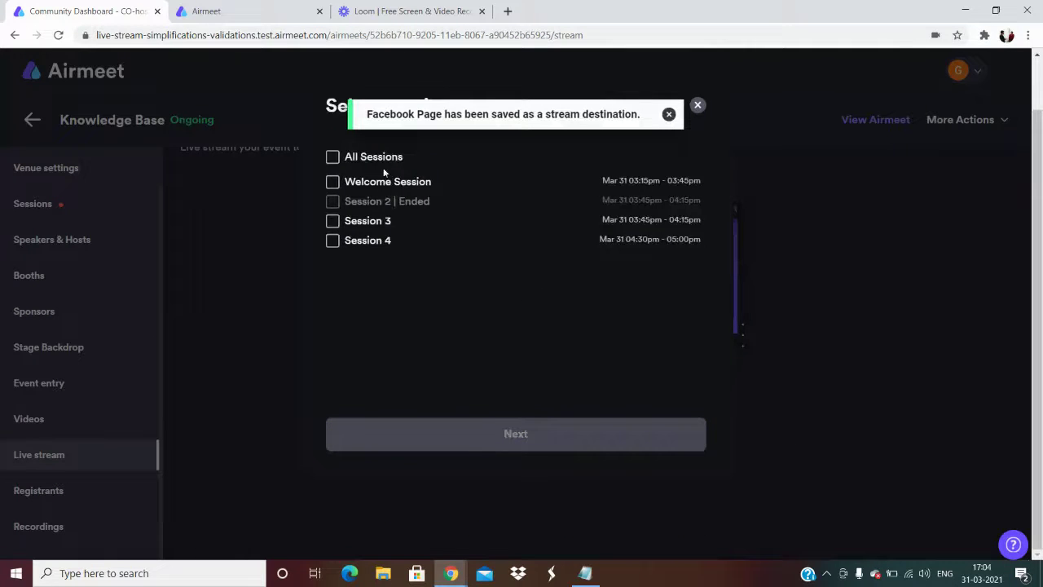
Select Session 3 and Session 4 for the Facebook stream and add the Facebook Page destination to the event.
{"action": "left_click", "coordinate": [668, 115]}
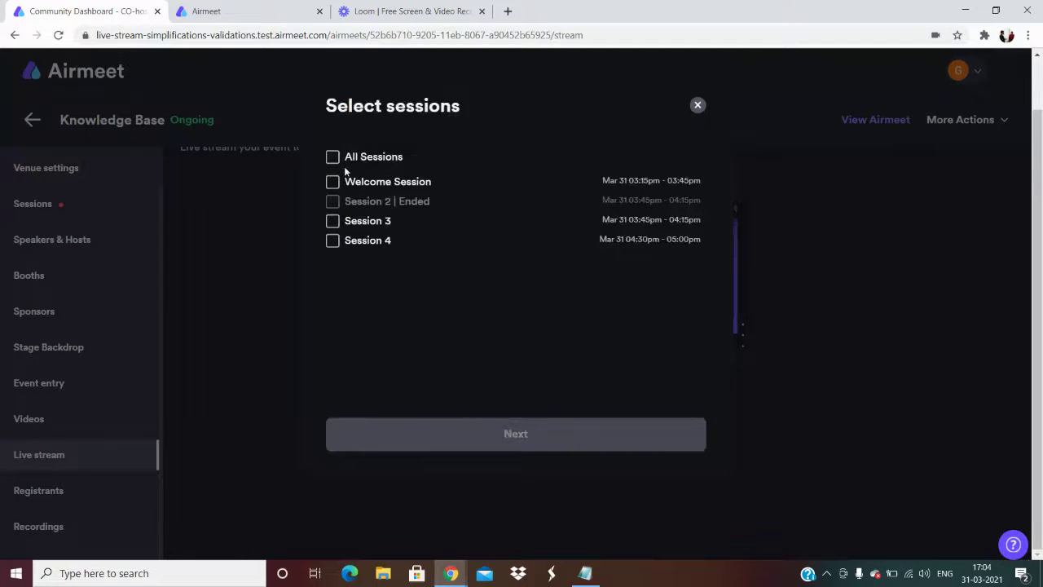
{"action": "left_click", "coordinate": [331, 159]}
{"action": "left_click", "coordinate": [332, 159]}
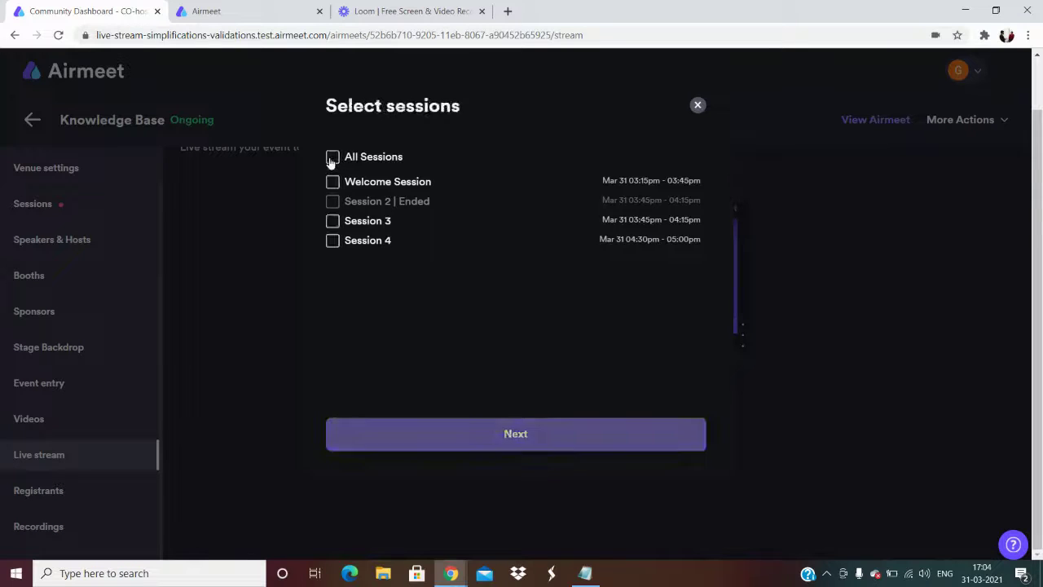
{"action": "left_click", "coordinate": [332, 241]}
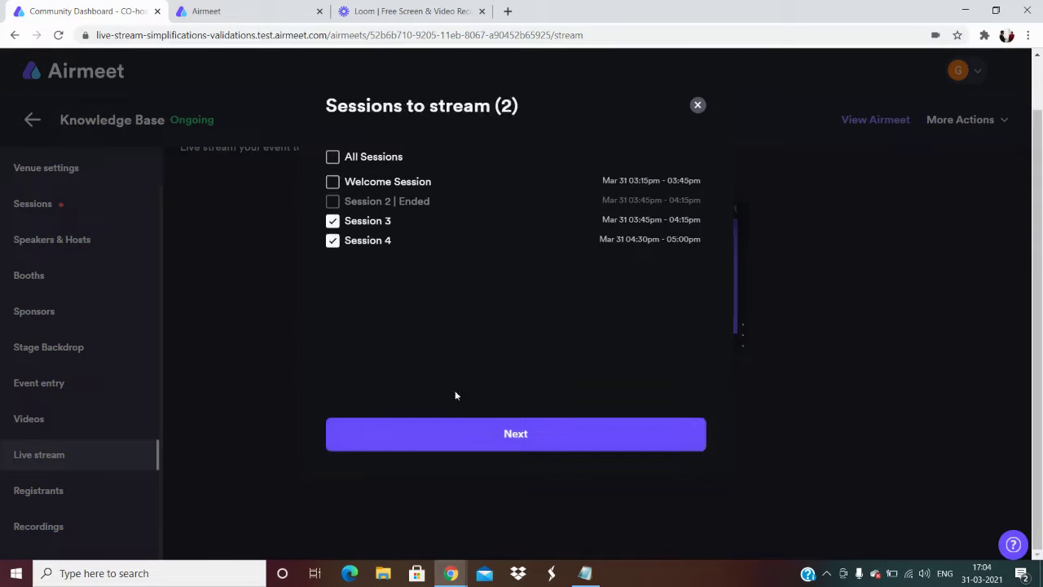
{"action": "left_click", "coordinate": [467, 434]}
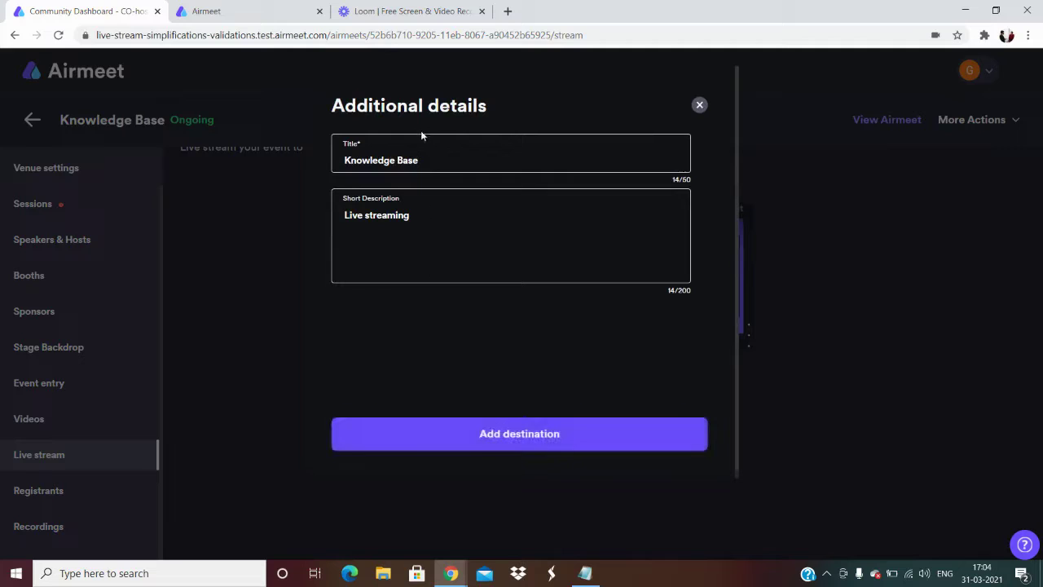
{"action": "left_click", "coordinate": [431, 159]}
{"action": "left_click", "coordinate": [465, 441]}
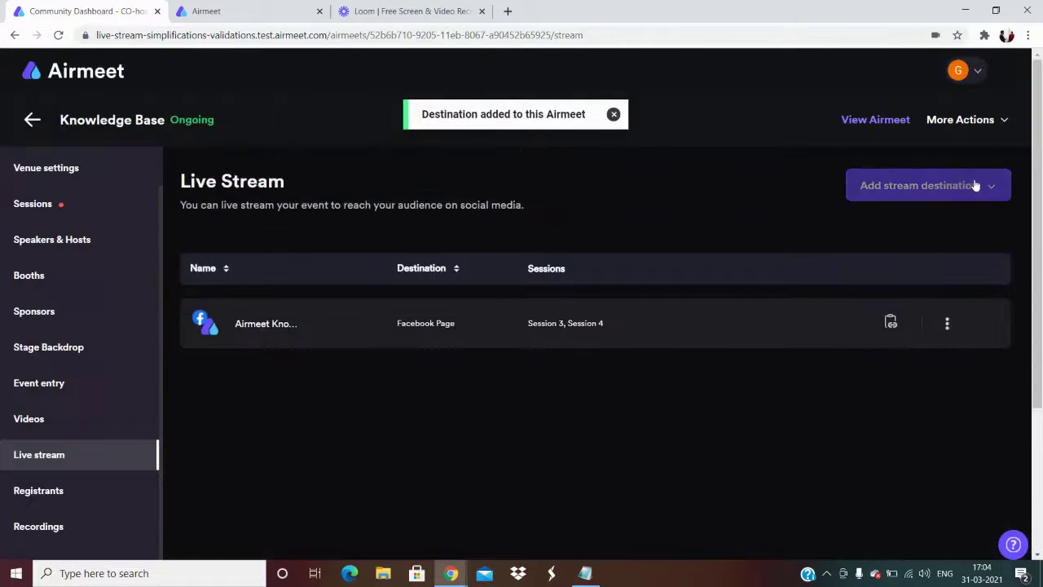
Start adding a YouTube Channel as another stream destination and choose the Google account to sign in with.
{"action": "left_click", "coordinate": [973, 183]}
{"action": "left_click", "coordinate": [876, 221]}
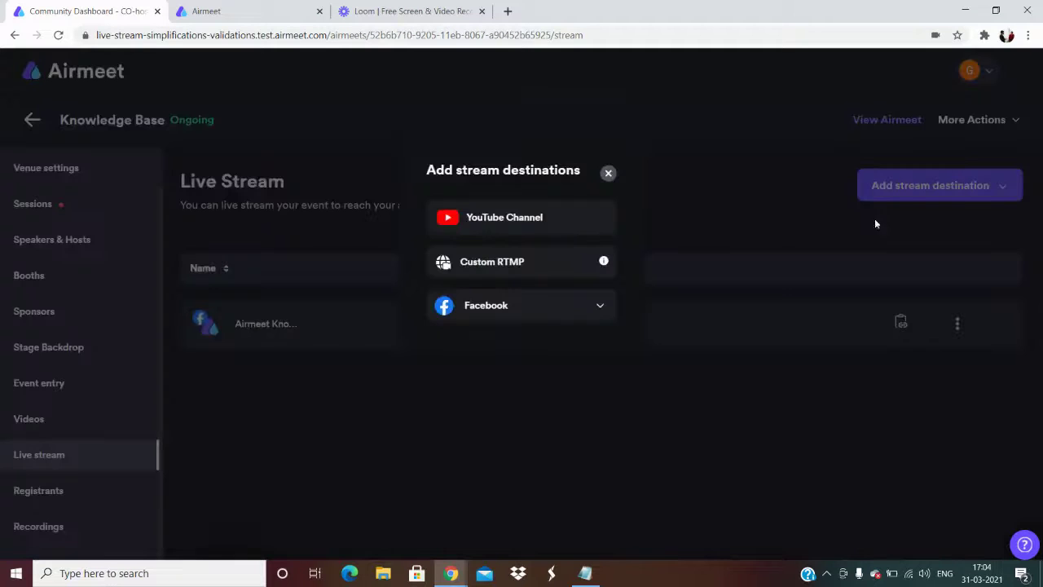
{"action": "left_click", "coordinate": [485, 229]}
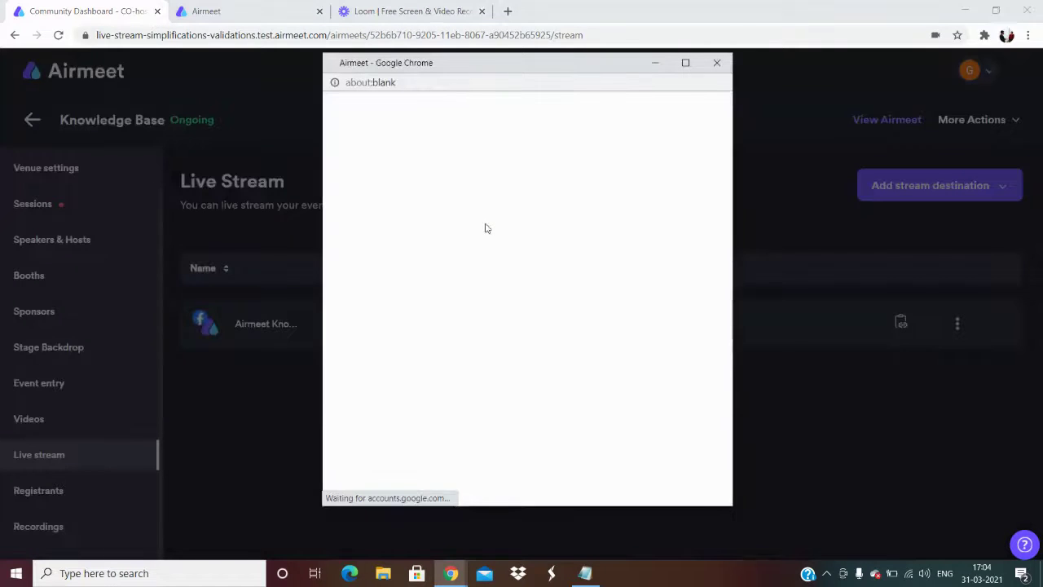
{"action": "scroll", "coordinate": [515, 355], "scroll_direction": "down", "scroll_amount": 2}
{"action": "scroll", "coordinate": [509, 342], "scroll_direction": "up", "scroll_amount": 2}
{"action": "left_click", "coordinate": [478, 282]}
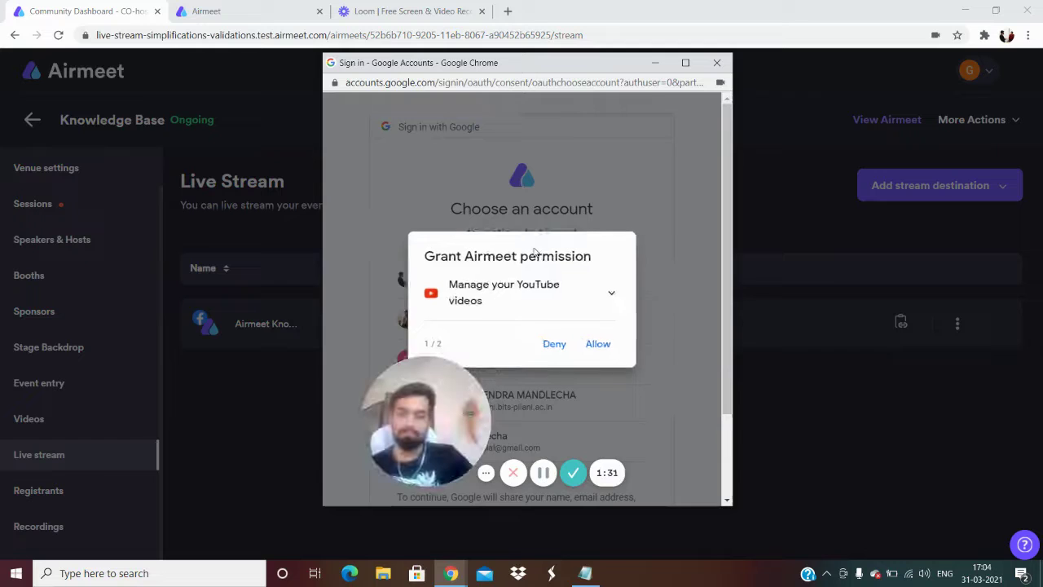
Allow Airmeet to manage the YouTube videos and YouTube account, and confirm the consent summary.
{"action": "left_click", "coordinate": [598, 343]}
{"action": "left_click", "coordinate": [598, 343]}
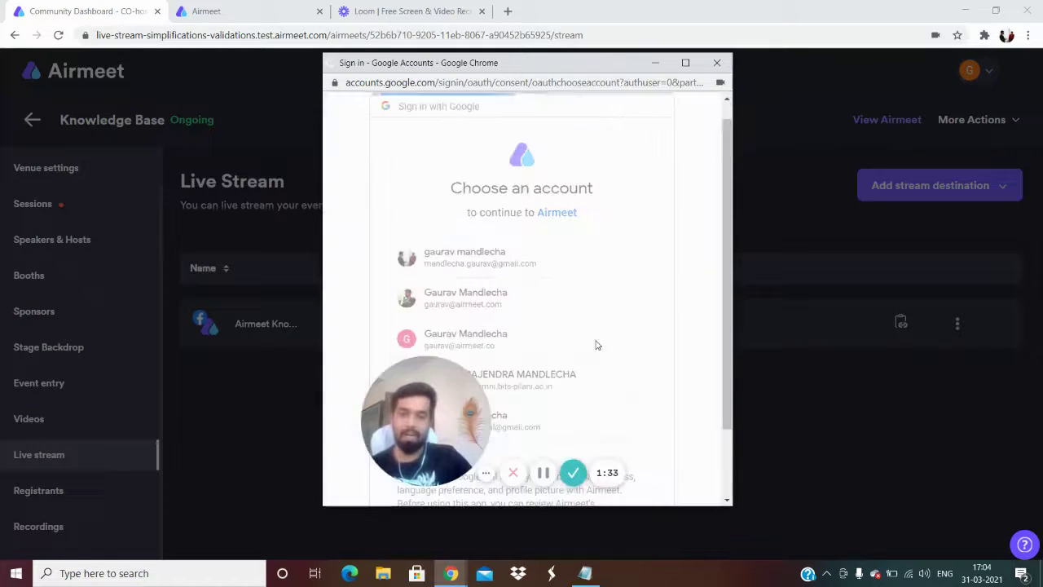
{"action": "scroll", "coordinate": [638, 348], "scroll_direction": "down", "scroll_amount": 3}
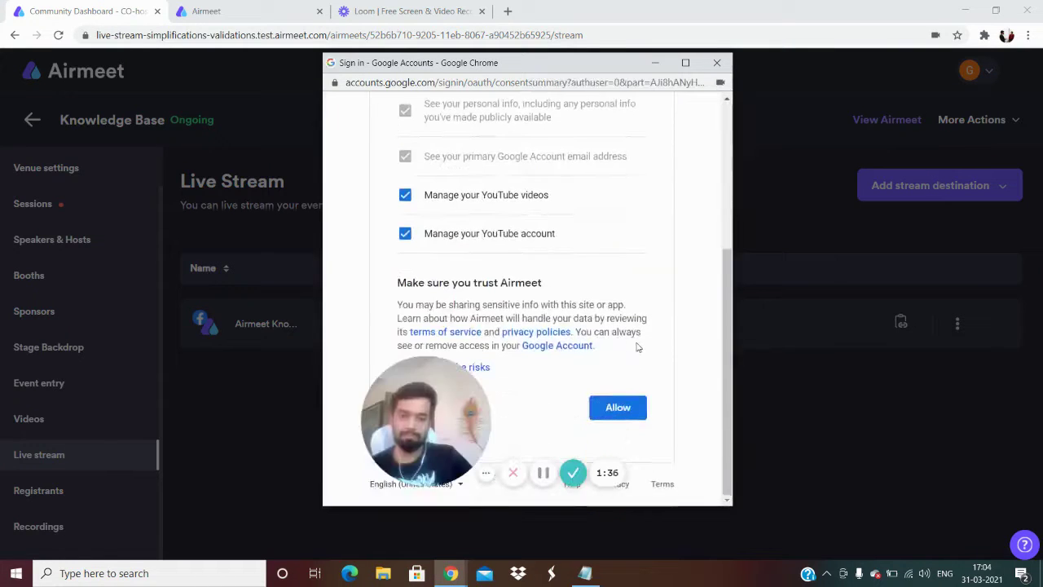
{"action": "left_click", "coordinate": [630, 408]}
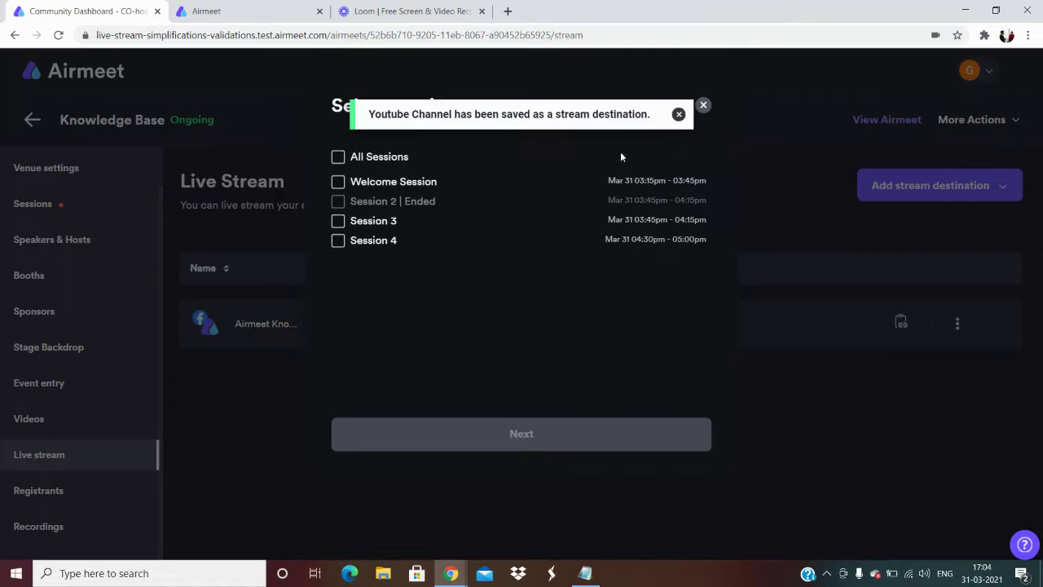
Select Welcome Session and Session 4 as the sessions to stream to the YouTube channel.
{"action": "left_click", "coordinate": [678, 115]}
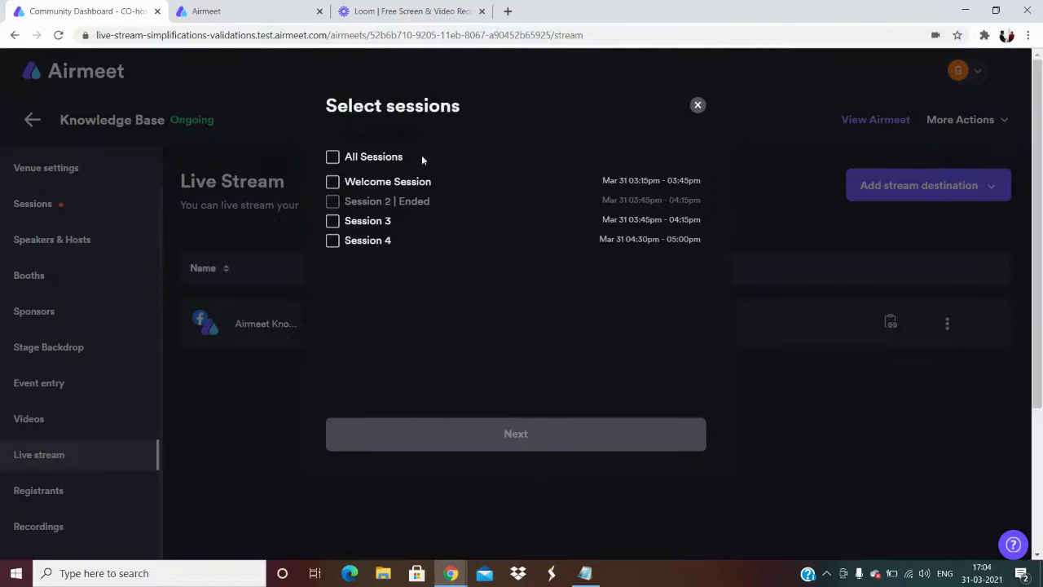
{"action": "left_click", "coordinate": [333, 157]}
{"action": "left_click", "coordinate": [333, 157]}
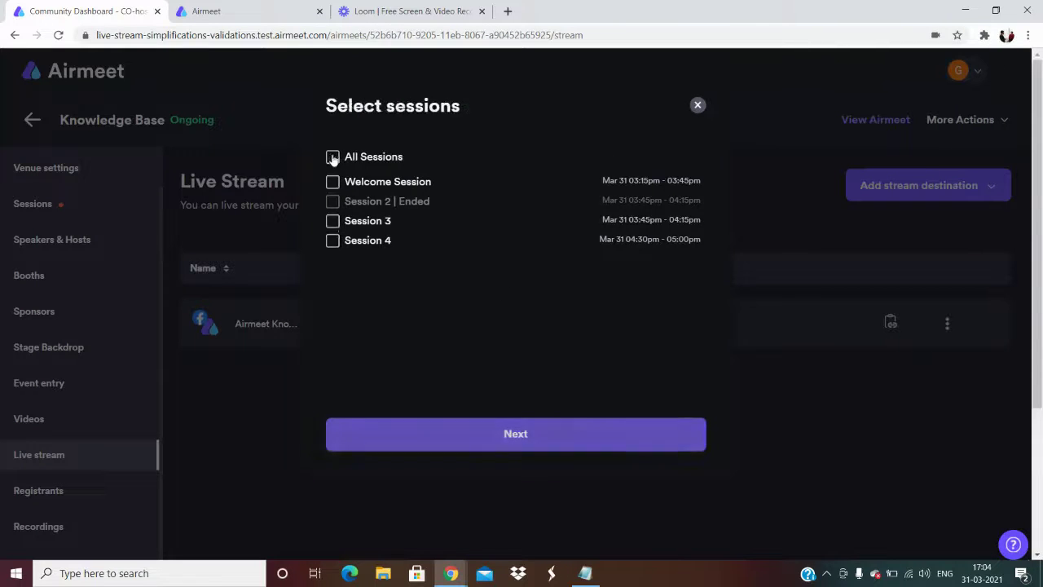
{"action": "left_click", "coordinate": [334, 241]}
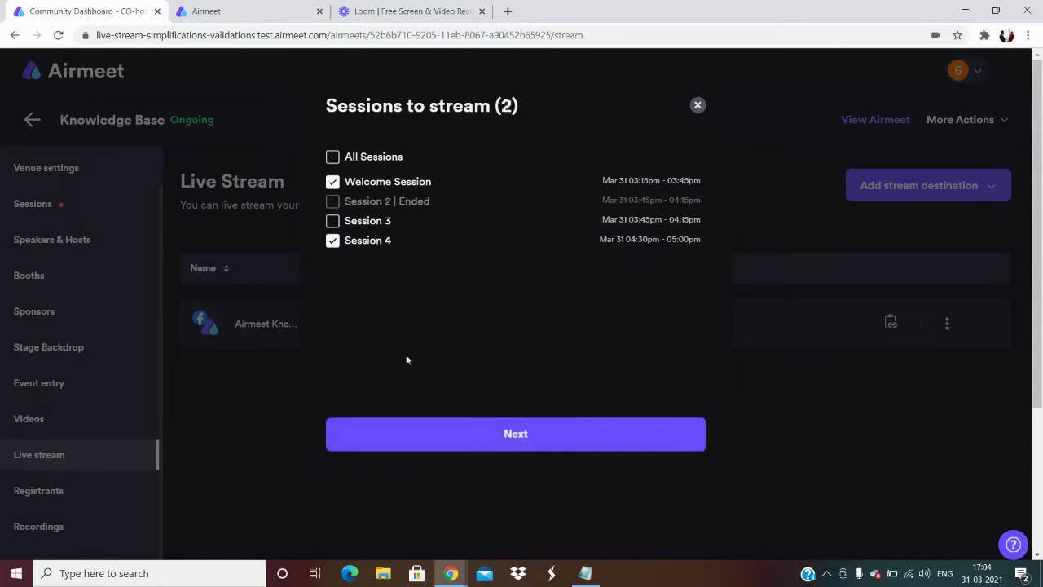
{"action": "left_click", "coordinate": [484, 434]}
Append "-1" to the YouTube stream's title and add the destination with Public privacy.
{"action": "left_click", "coordinate": [429, 157]}
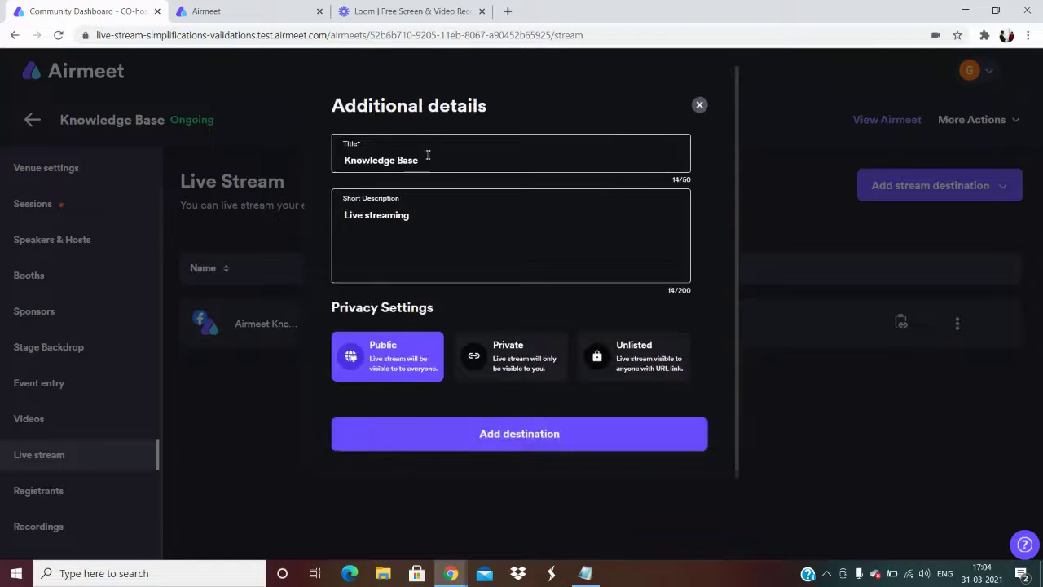
{"action": "type", "text": "-1"}
{"action": "left_click", "coordinate": [481, 437]}
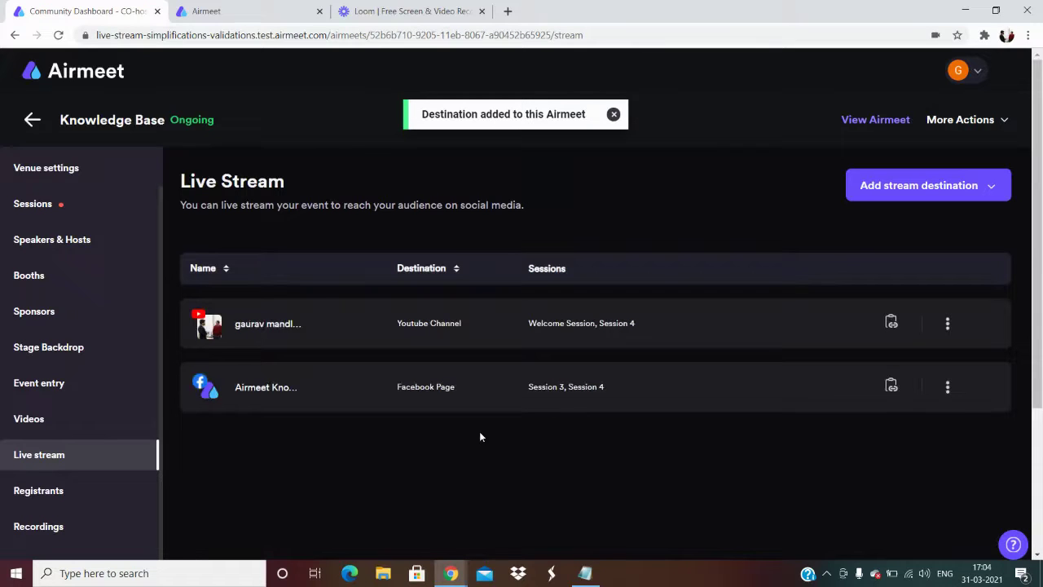
Start a Custom RTMP destination and copy rtmp://global-live.mux.com:5222/app from the Notepad notes into its streaming/server URL.
{"action": "left_click", "coordinate": [978, 187]}
{"action": "left_click", "coordinate": [928, 222]}
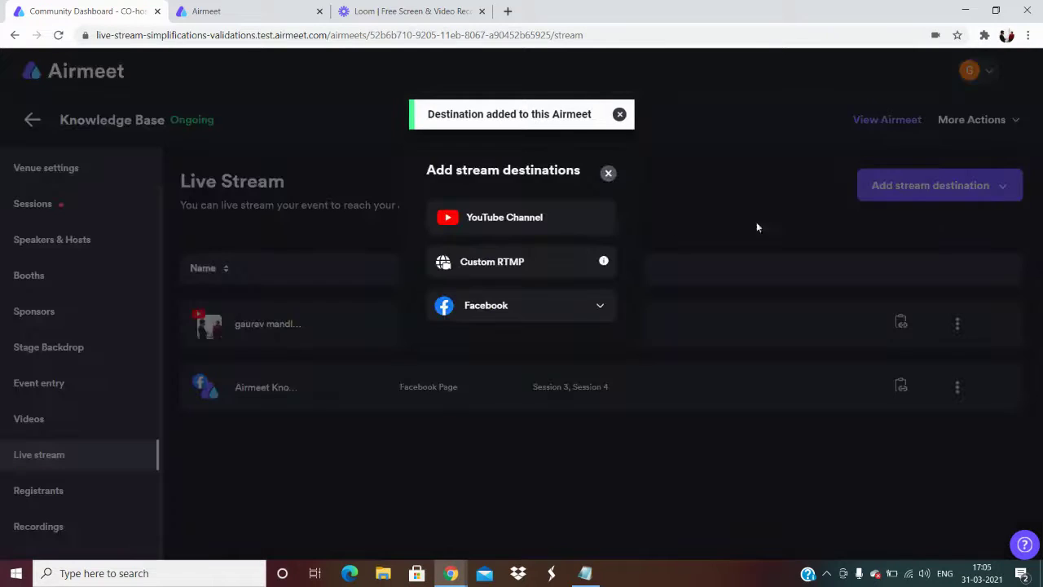
{"action": "left_click", "coordinate": [542, 269]}
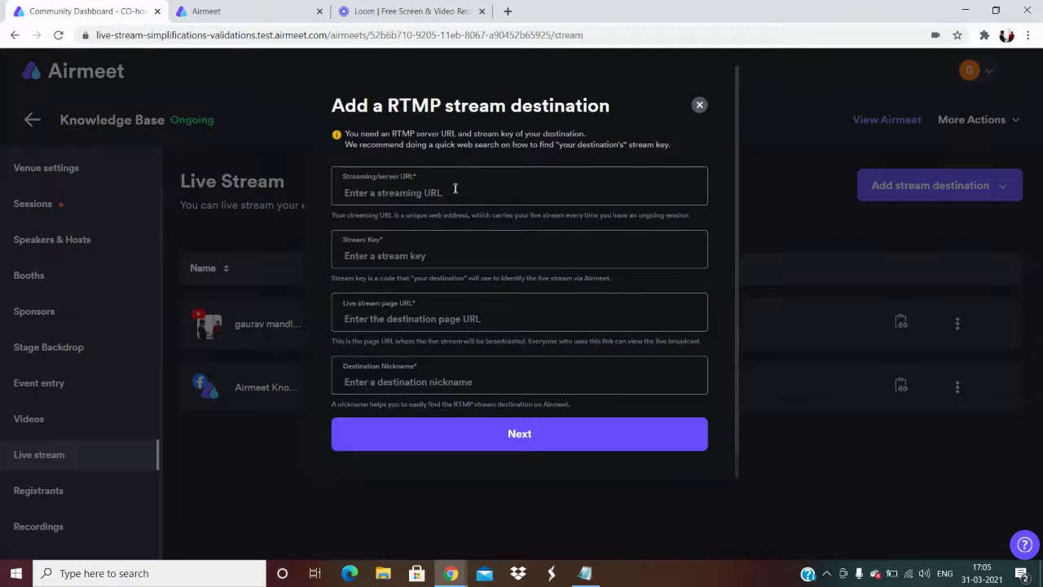
{"action": "left_click", "coordinate": [594, 577]}
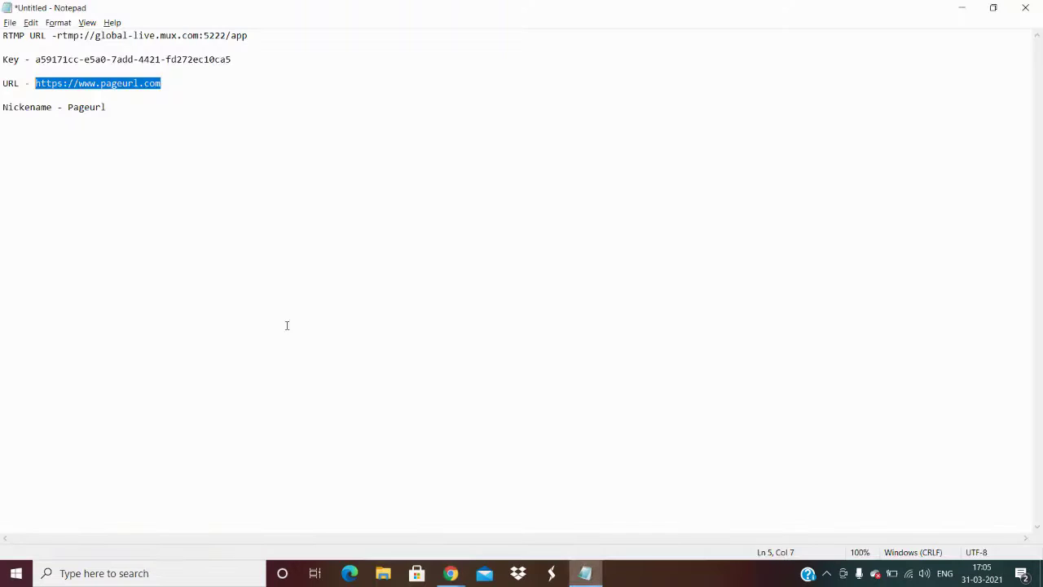
{"action": "left_click", "coordinate": [245, 35]}
{"action": "left_click_drag", "start_coordinate": [248, 35], "coordinate": [63, 36]}
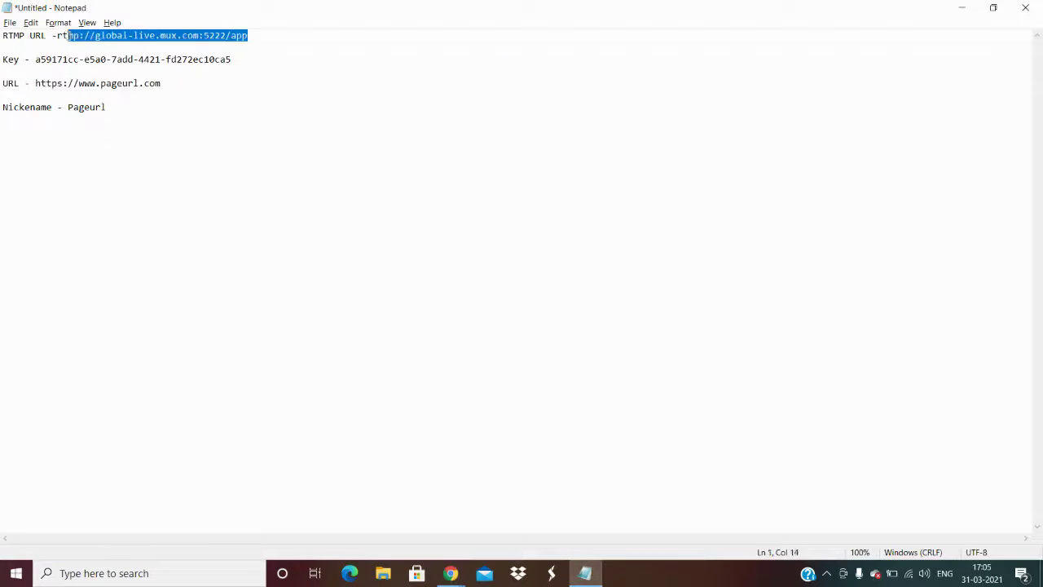
{"action": "key", "text": "ctrl+c"}
{"action": "key", "text": "alt+Tab"}
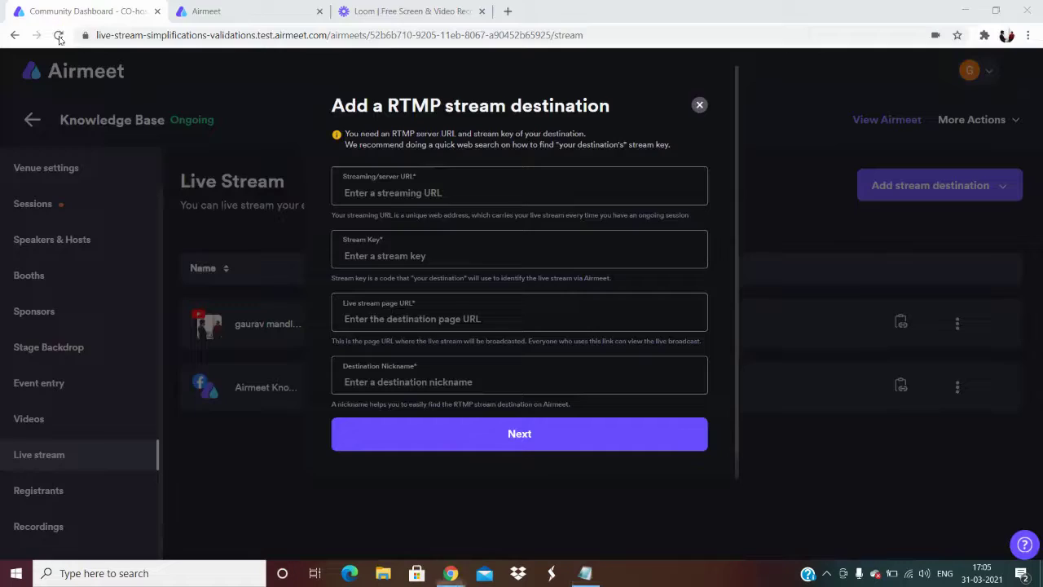
{"action": "left_click", "coordinate": [403, 183]}
{"action": "key", "text": "ctrl+v"}
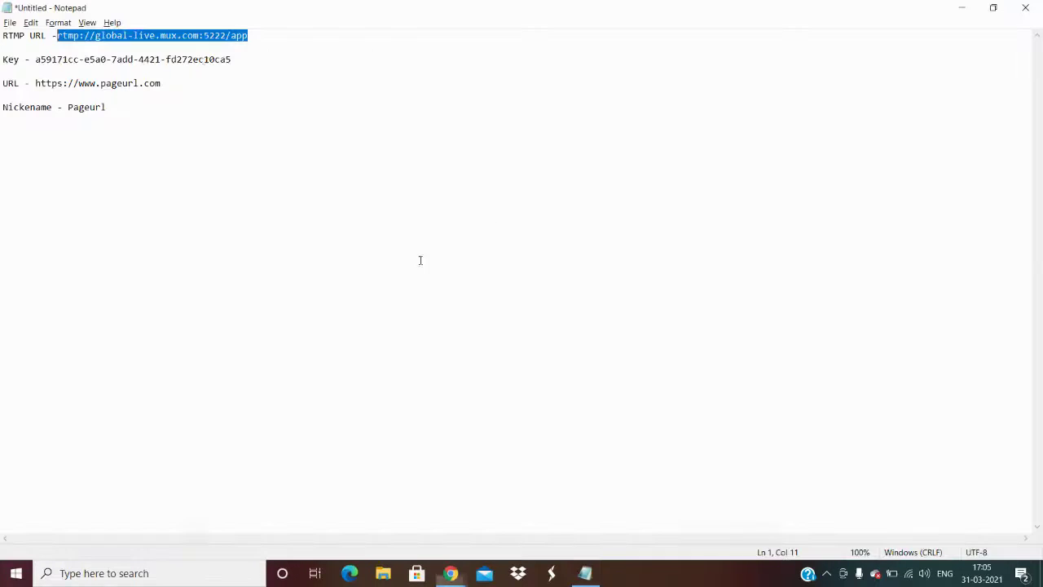
Copy the stream key from the Notepad notes and enter it as the RTMP destination's Stream Key.
{"action": "key", "text": "alt+Tab"}
{"action": "left_click_drag", "start_coordinate": [236, 58], "coordinate": [36, 61]}
{"action": "key", "text": "ctrl+c"}
{"action": "key", "text": "alt+Tab"}
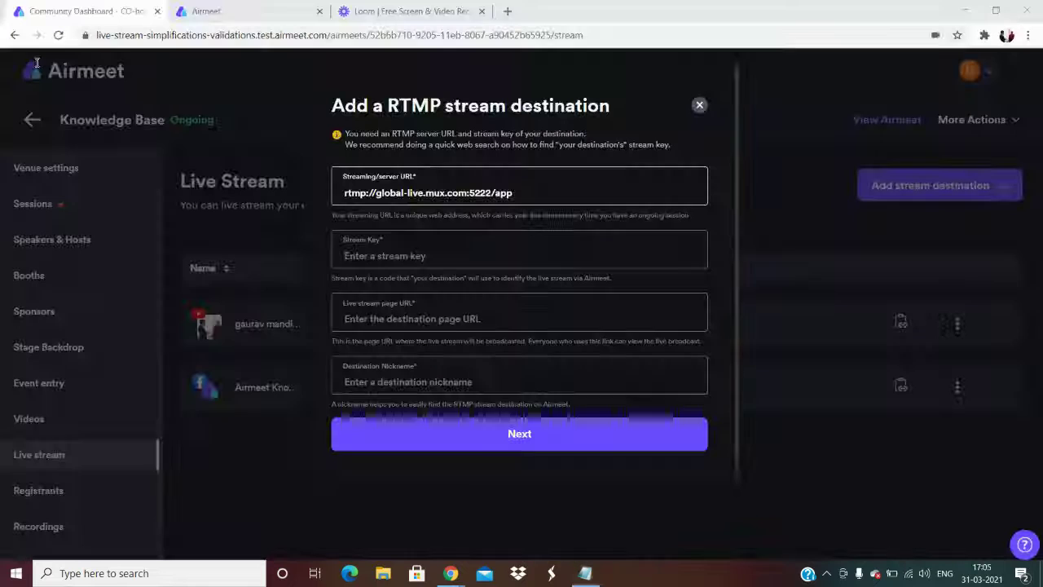
{"action": "left_click", "coordinate": [436, 247]}
{"action": "key", "text": "ctrl+v"}
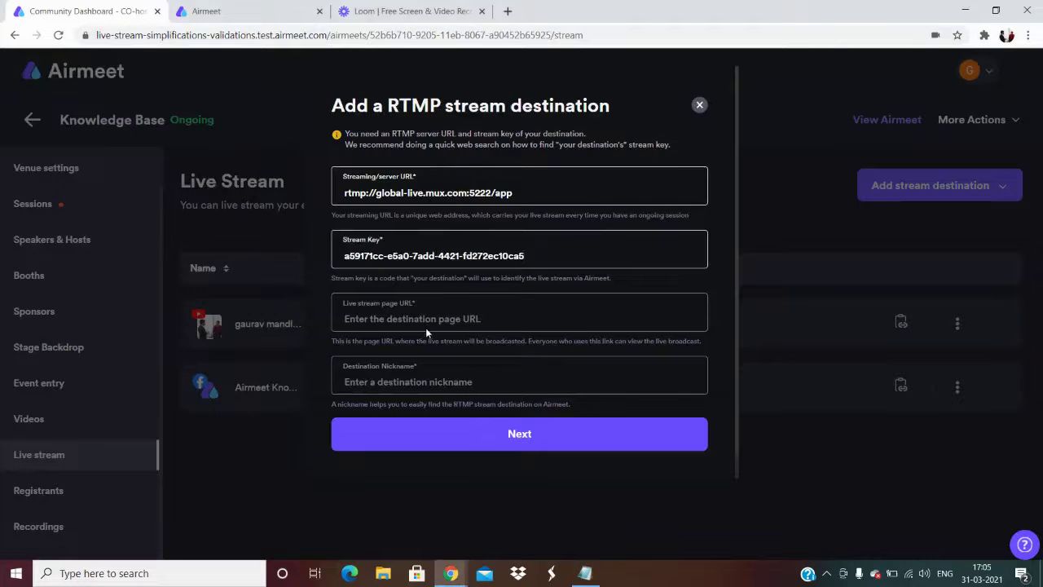
{"action": "key", "text": "alt+Tab"}
{"action": "left_click_drag", "start_coordinate": [163, 83], "coordinate": [51, 82]}
{"action": "key", "text": "ctrl+c"}
{"action": "key", "text": "alt+Tab"}
{"action": "key", "text": "Tab"}
{"action": "key", "text": "ctrl+v"}
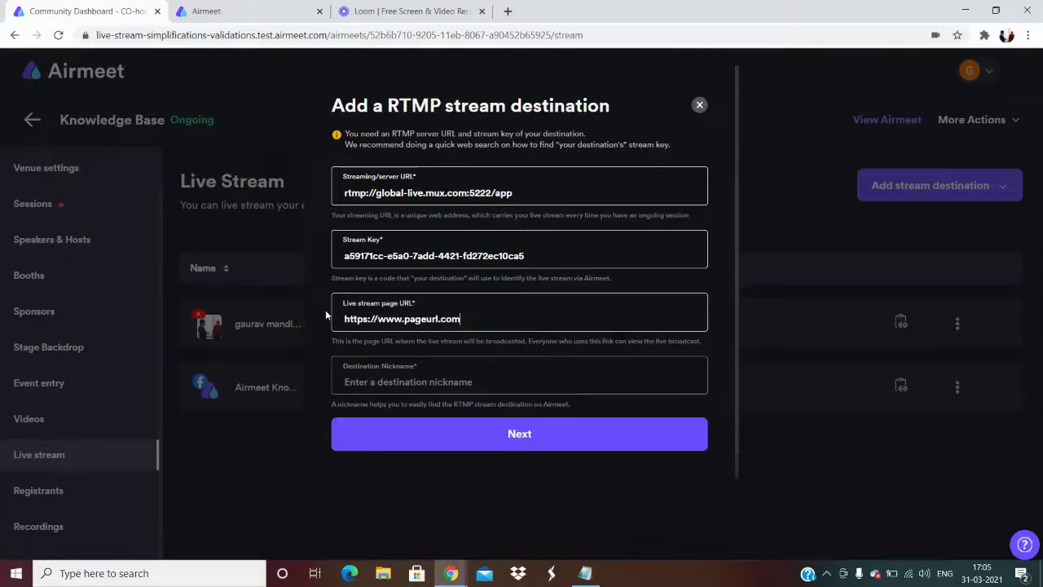
Nickname the RTMP destination "Pageurl" and add it to the event for Welcome Session and Session 4.
{"action": "left_click", "coordinate": [434, 384]}
{"action": "type", "text": "Pageurl"}
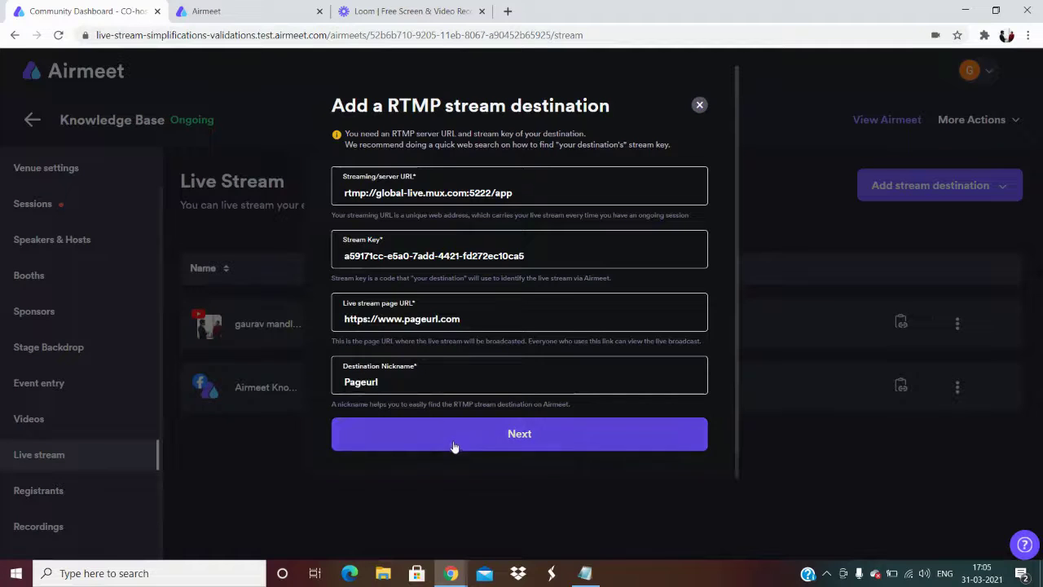
{"action": "left_click", "coordinate": [455, 443]}
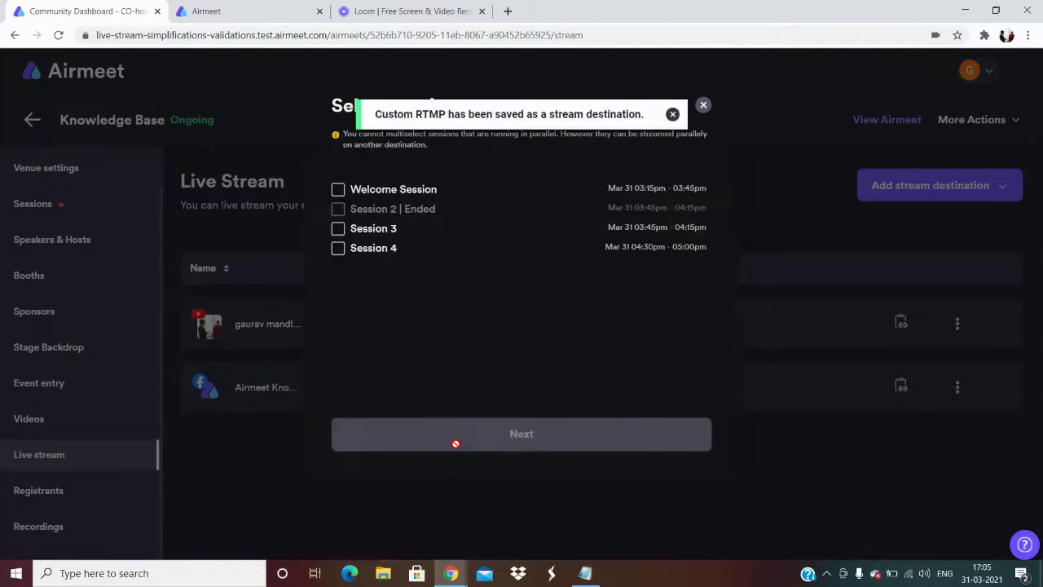
{"action": "left_click", "coordinate": [339, 248]}
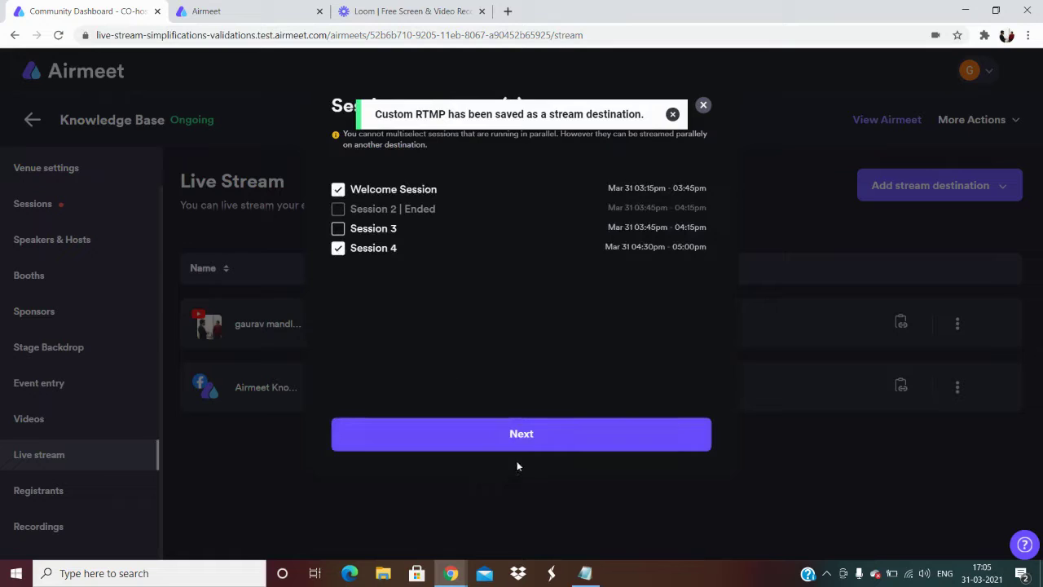
{"action": "left_click", "coordinate": [510, 446]}
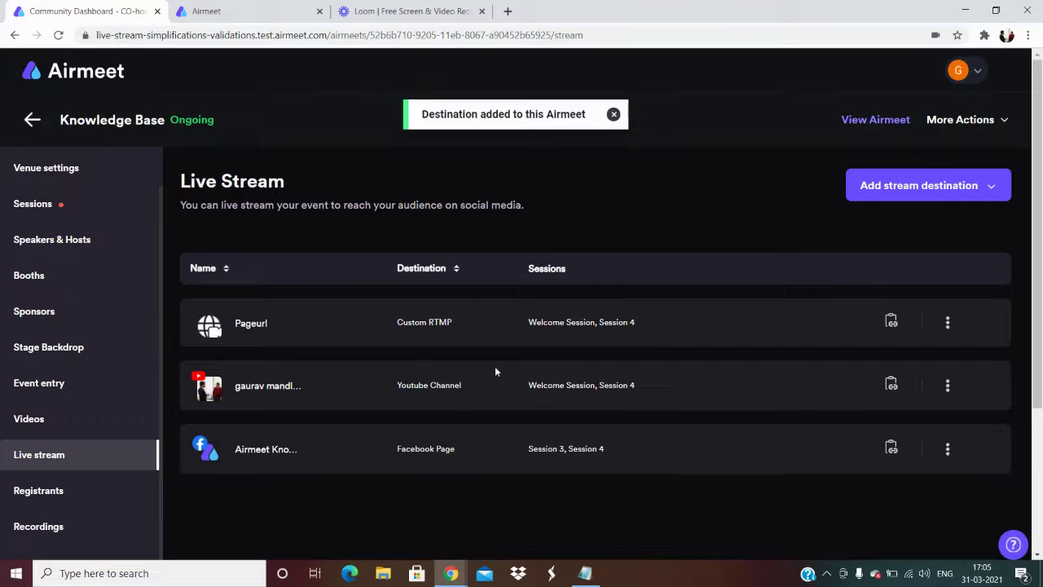
Return to the event's basic info, switch to the live event and go backstage in Session 4, dismissing the welcome message.
{"action": "scroll", "coordinate": [88, 399], "scroll_direction": "up", "scroll_amount": 2}
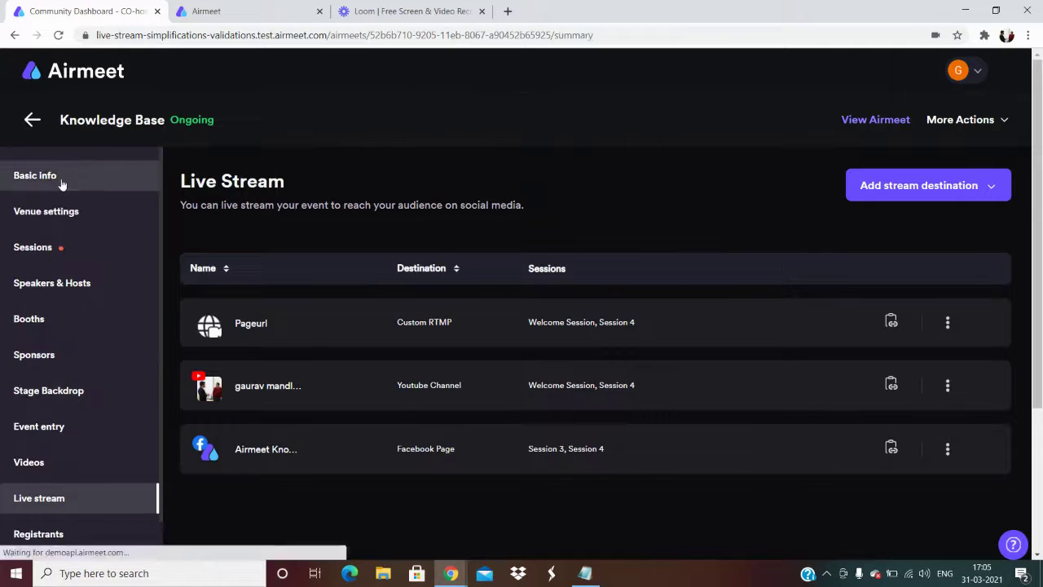
{"action": "left_click", "coordinate": [63, 184]}
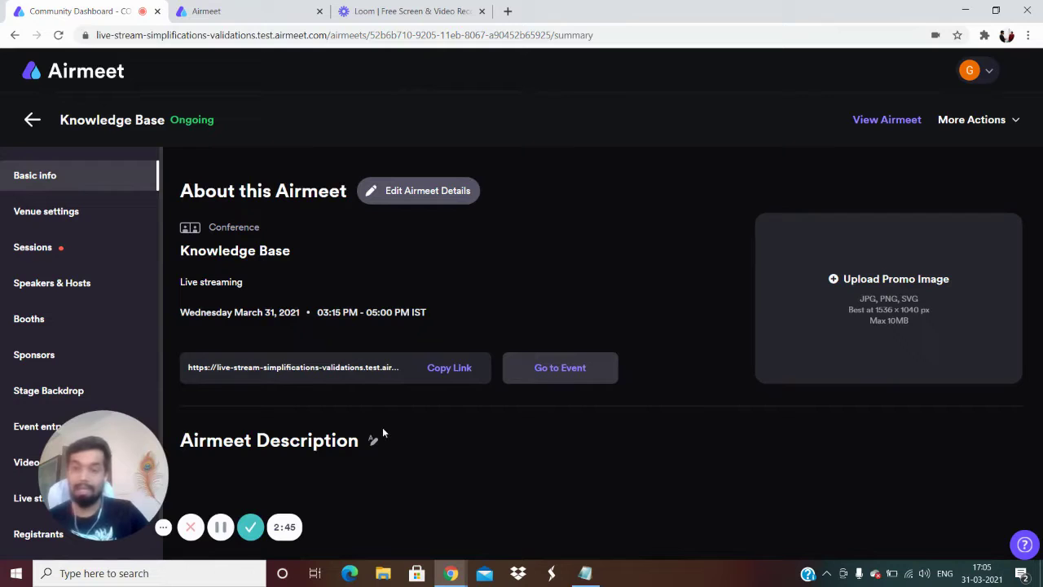
{"action": "left_click", "coordinate": [213, 10]}
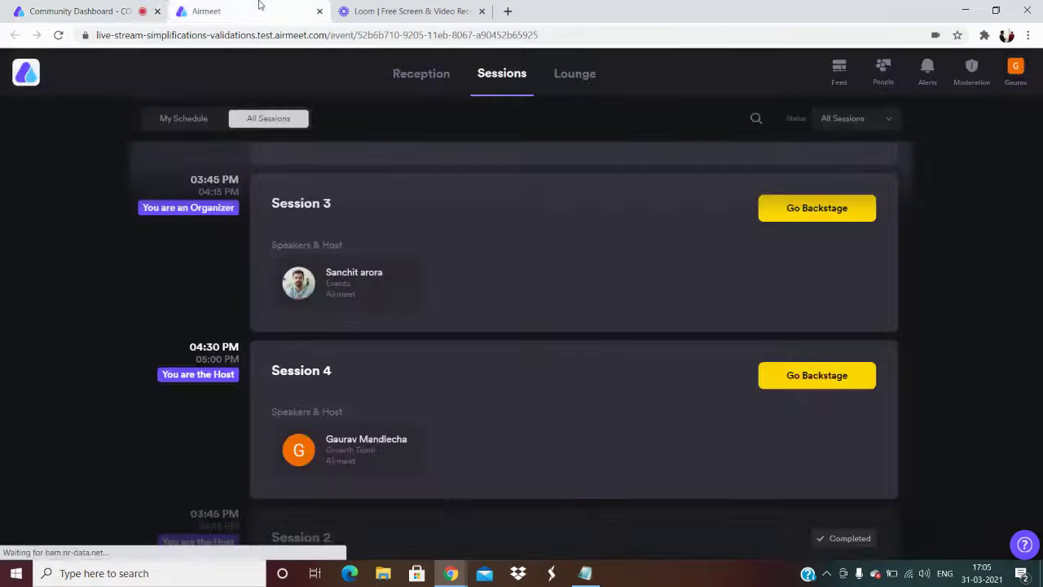
{"action": "scroll", "coordinate": [347, 374], "scroll_direction": "down", "scroll_amount": 1}
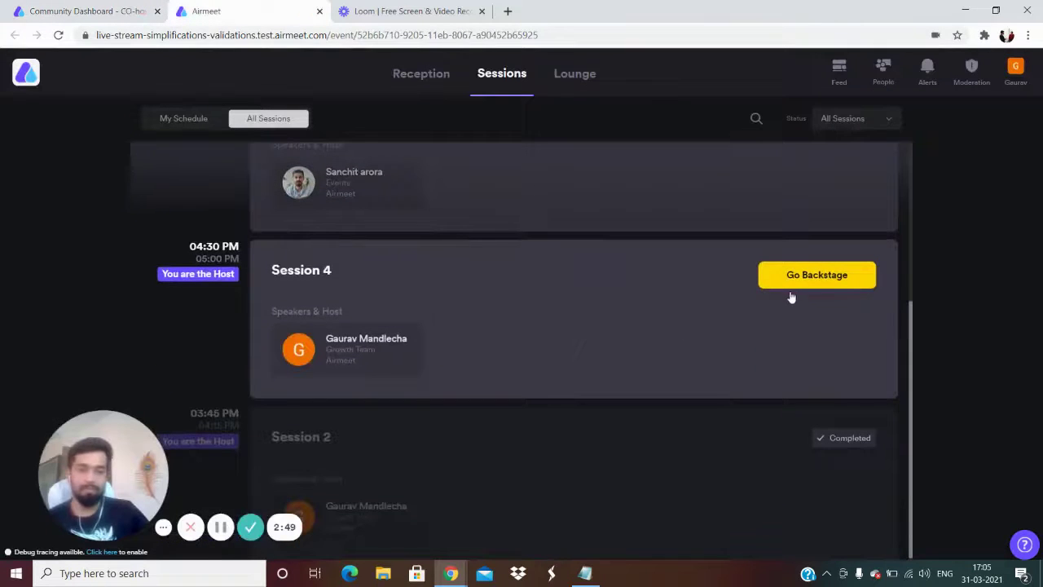
{"action": "left_click", "coordinate": [690, 279]}
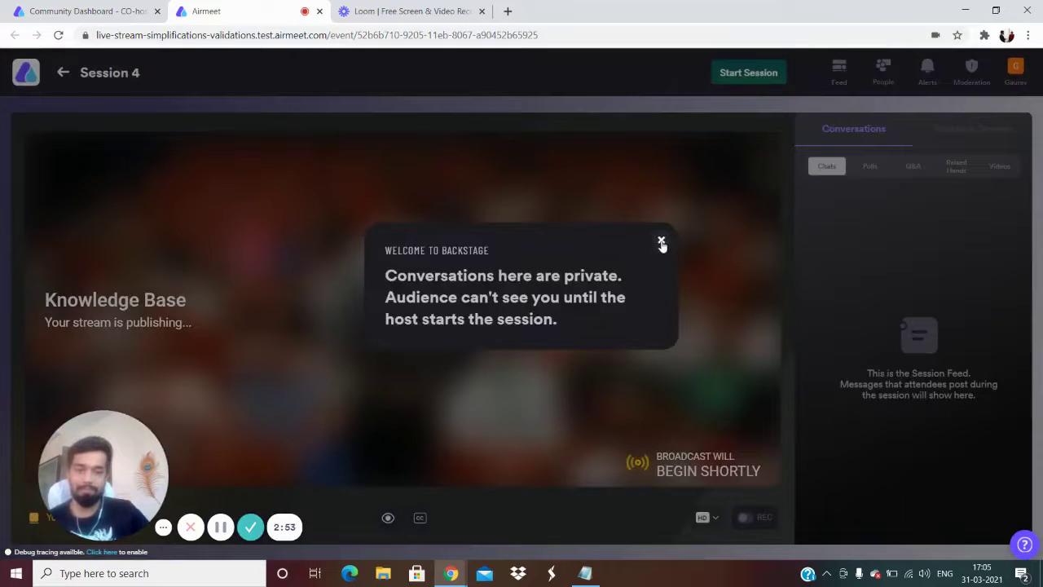
{"action": "left_click", "coordinate": [433, 375]}
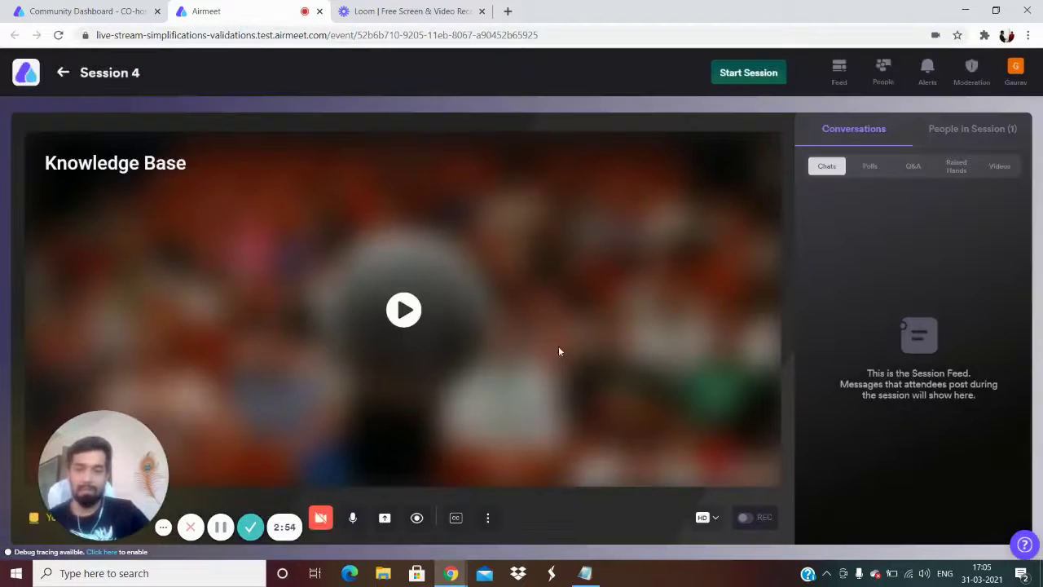
Turn on the host camera and mute the microphone in the Session 4 backstage.
{"action": "left_click", "coordinate": [405, 309]}
{"action": "left_click", "coordinate": [331, 517]}
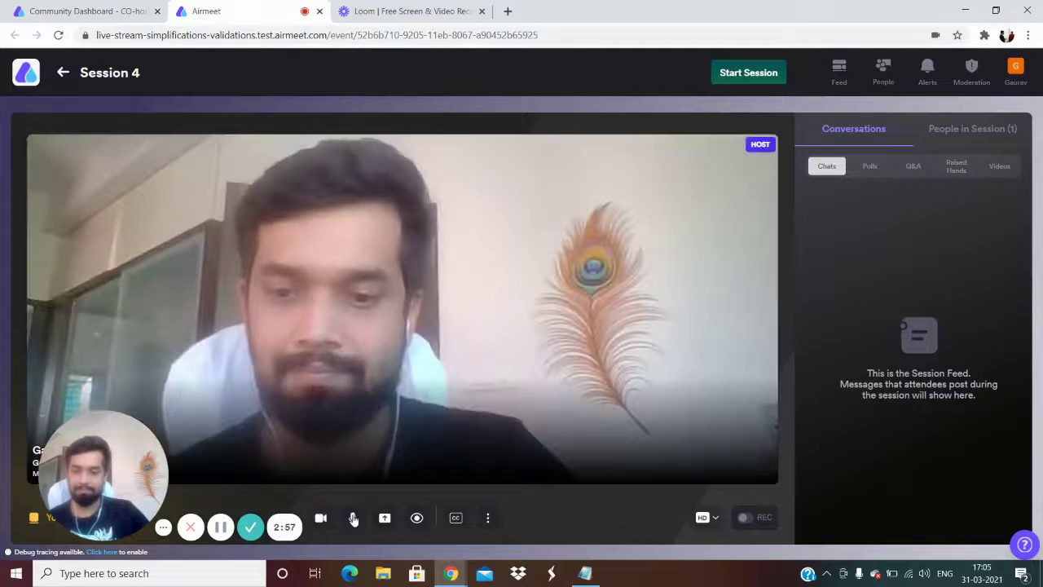
{"action": "left_click", "coordinate": [351, 517]}
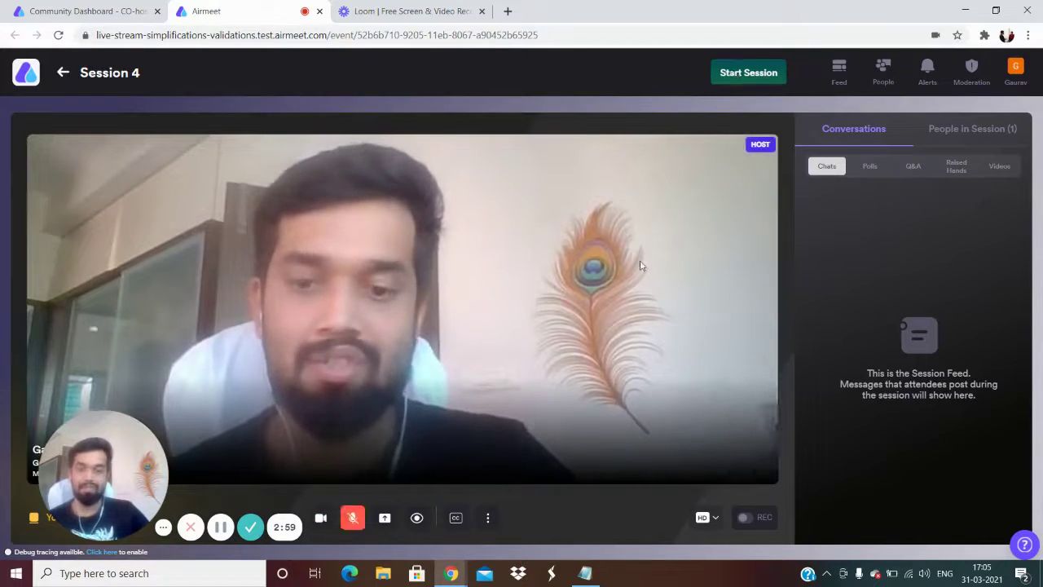
Start Session 4 and check which platforms it is currently live streaming to.
{"action": "left_click", "coordinate": [735, 73]}
{"action": "left_click", "coordinate": [581, 131]}
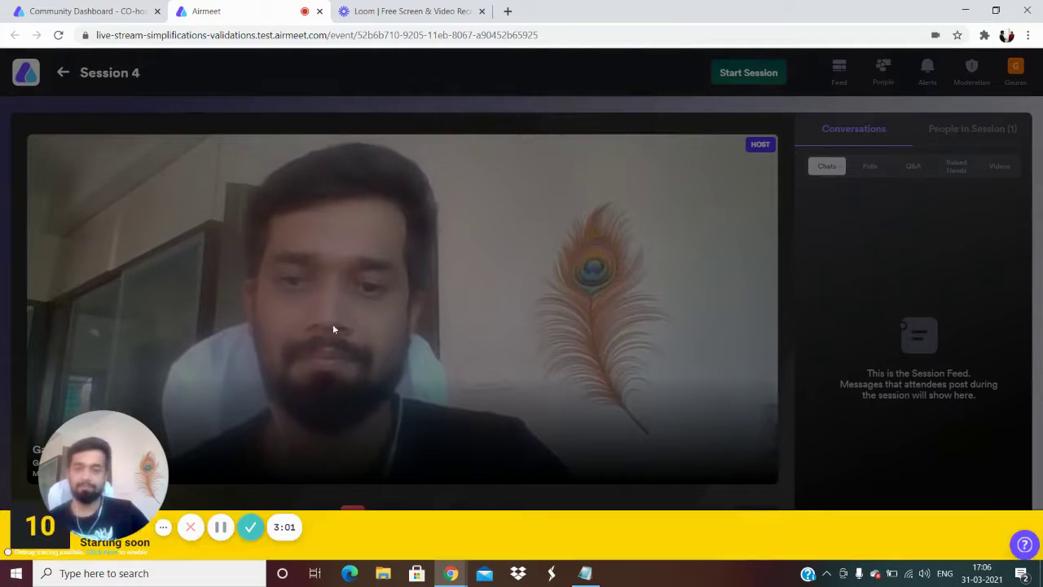
{"action": "left_click_drag", "start_coordinate": [105, 473], "coordinate": [734, 490]}
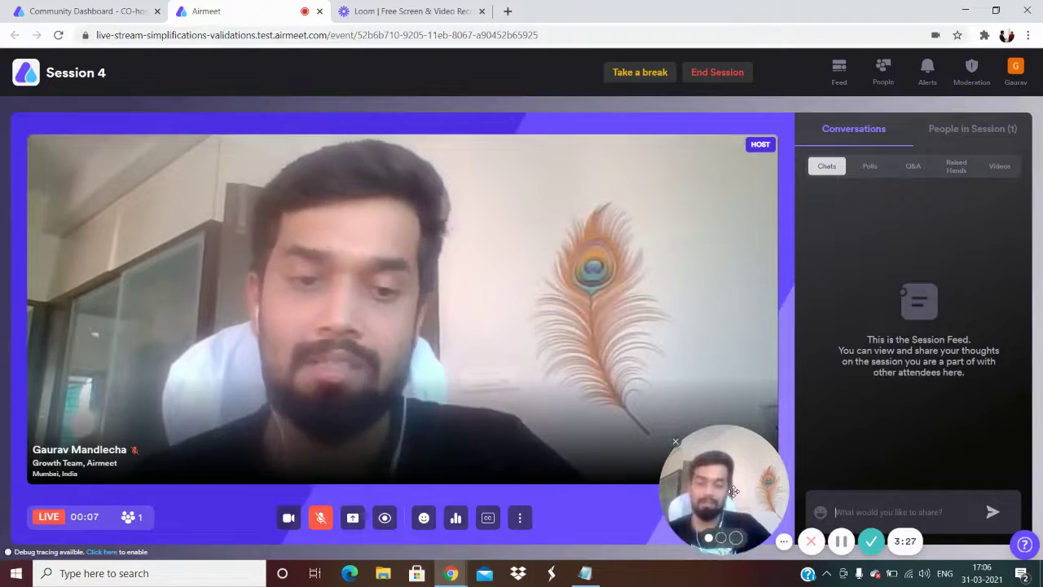
{"action": "left_click_drag", "start_coordinate": [733, 491], "coordinate": [98, 367]}
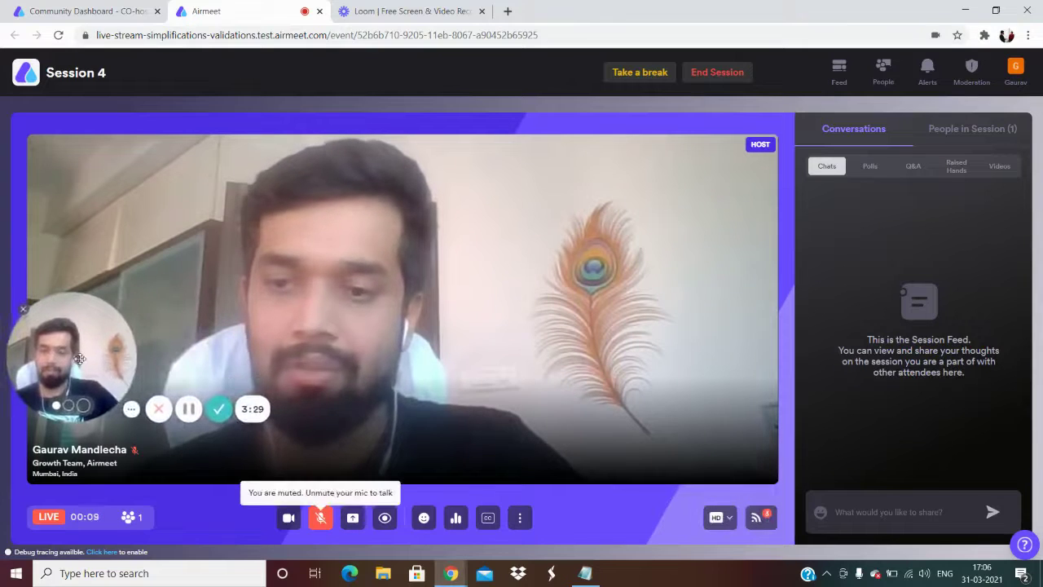
{"action": "mouse_move", "coordinate": [758, 515]}
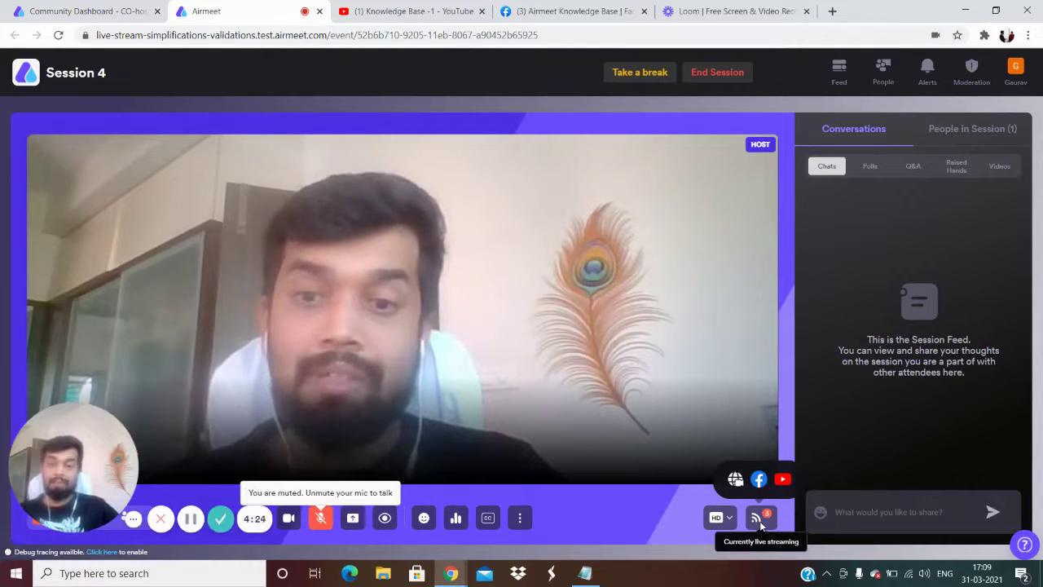
On the event dashboard's Live stream page, examine the edit and remove options of the Facebook, YouTube and RTMP destinations.
{"action": "left_click", "coordinate": [81, 11]}
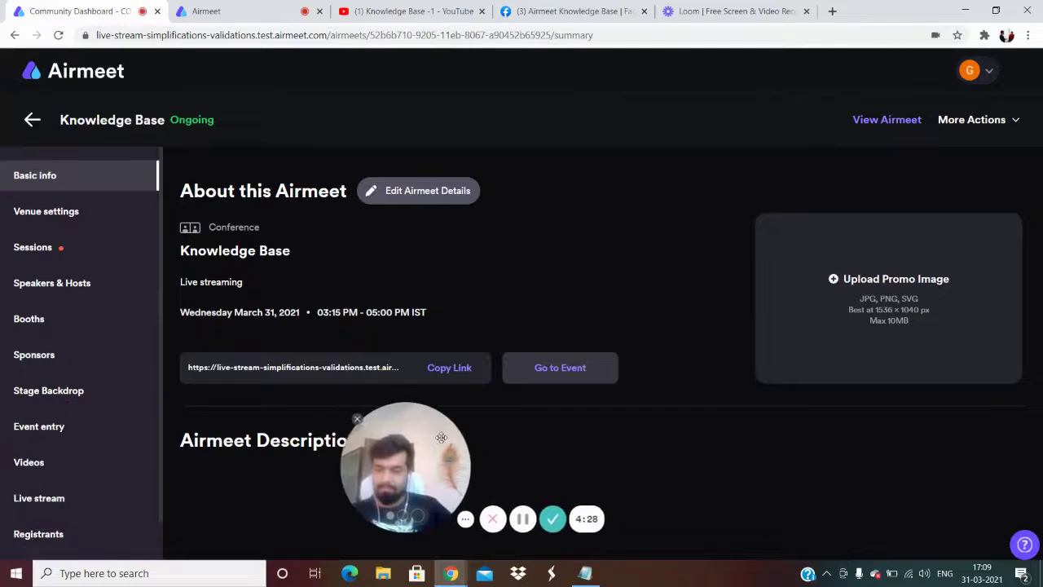
{"action": "left_click", "coordinate": [74, 495]}
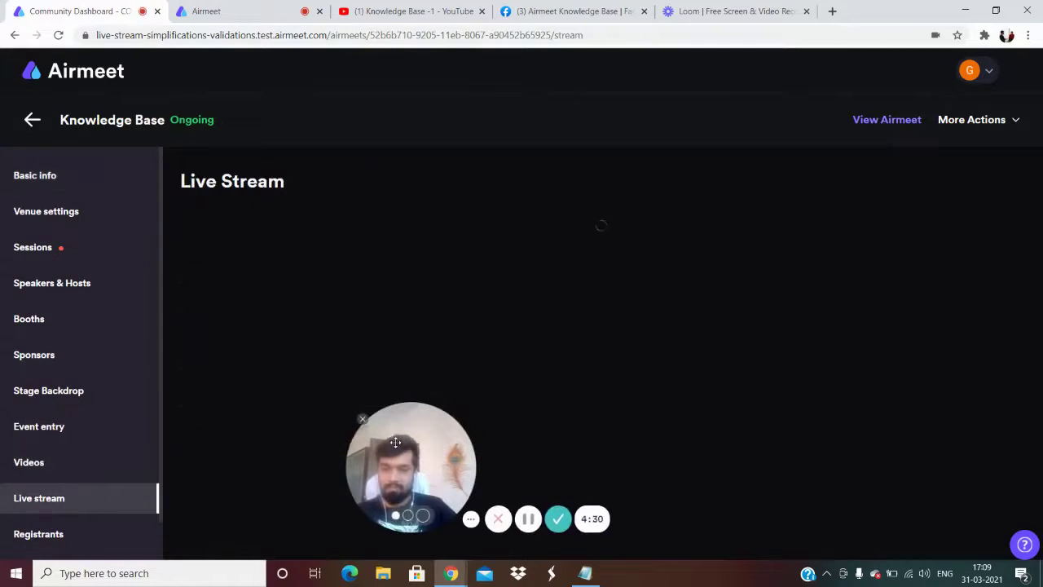
{"action": "left_click_drag", "start_coordinate": [396, 440], "coordinate": [93, 423]}
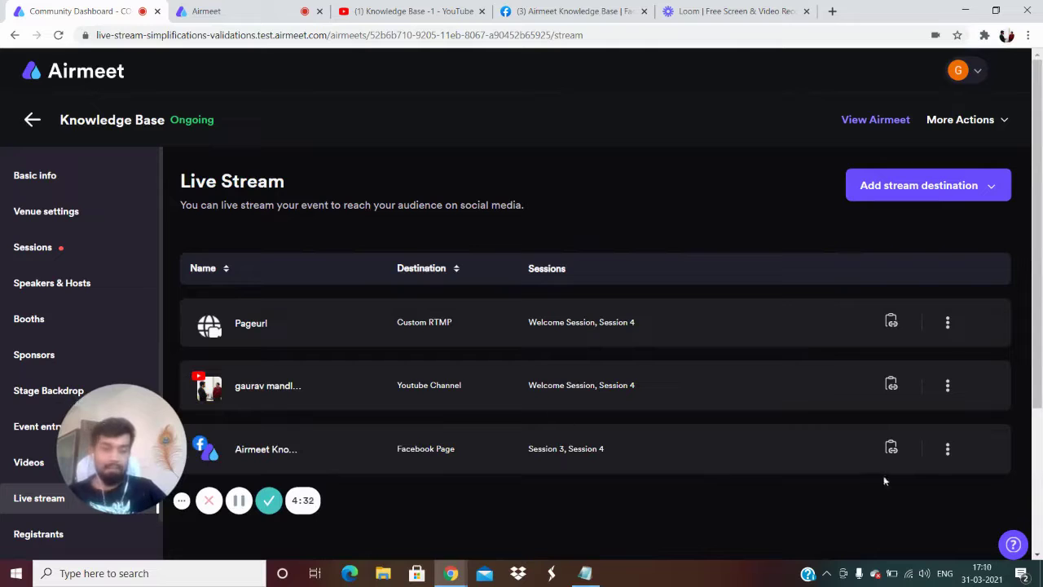
{"action": "left_click", "coordinate": [947, 451]}
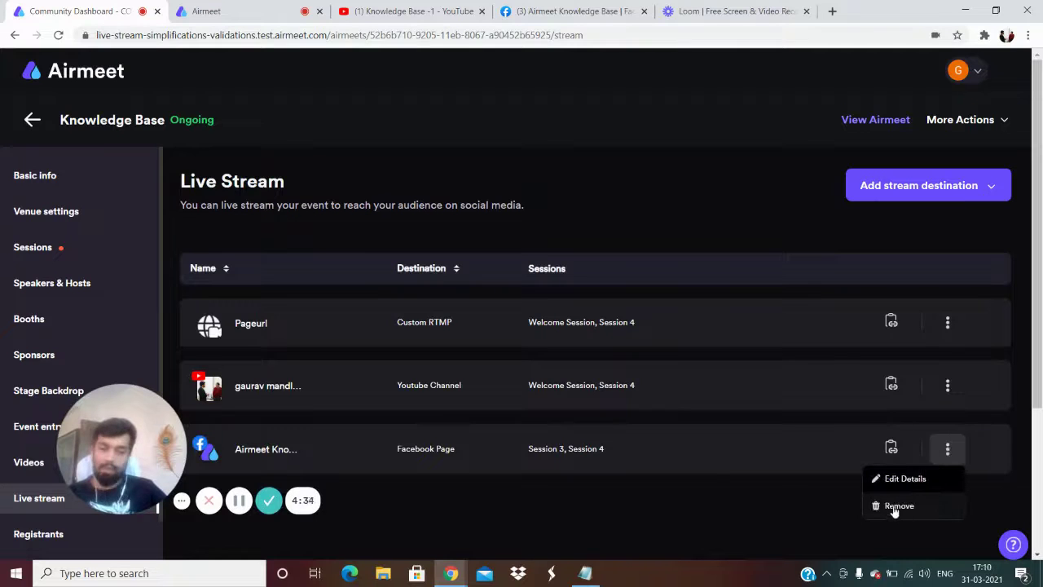
{"action": "left_click", "coordinate": [948, 390]}
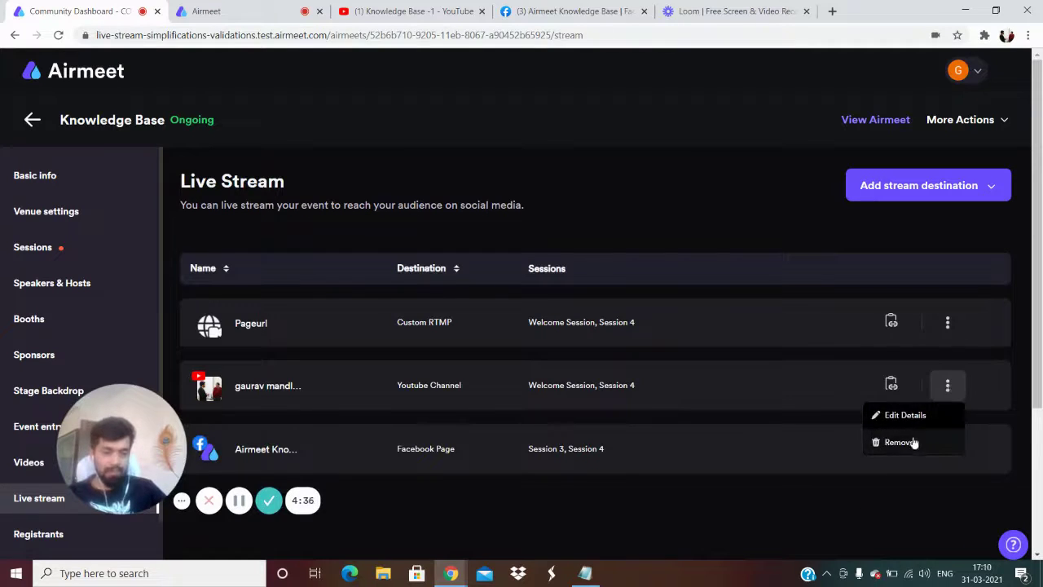
{"action": "left_click", "coordinate": [951, 317]}
{"action": "left_click", "coordinate": [870, 261]}
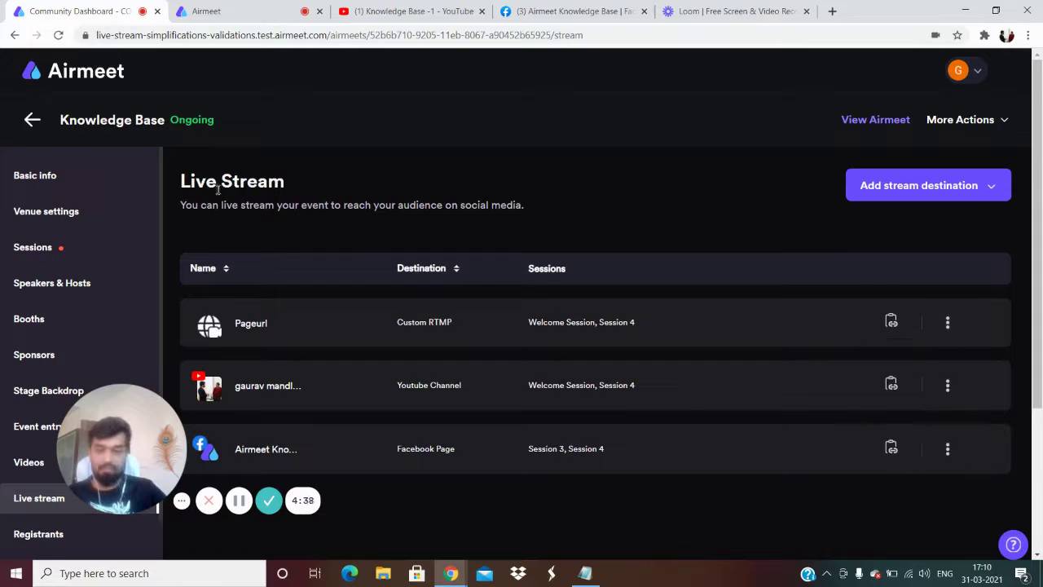
Leave the event and open the Live stream destinations page in the community's settings.
{"action": "left_click", "coordinate": [32, 120]}
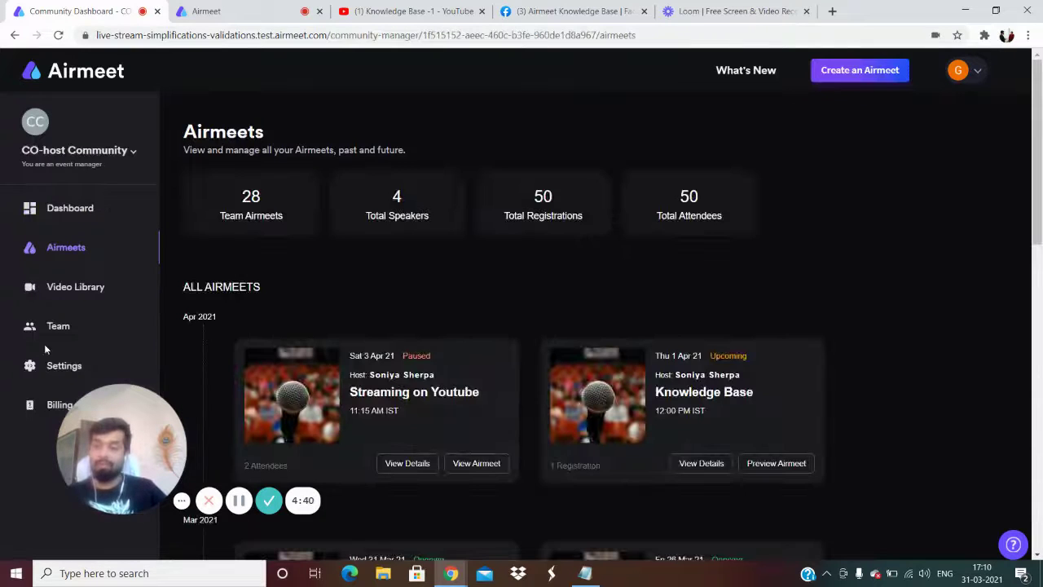
{"action": "left_click", "coordinate": [51, 365]}
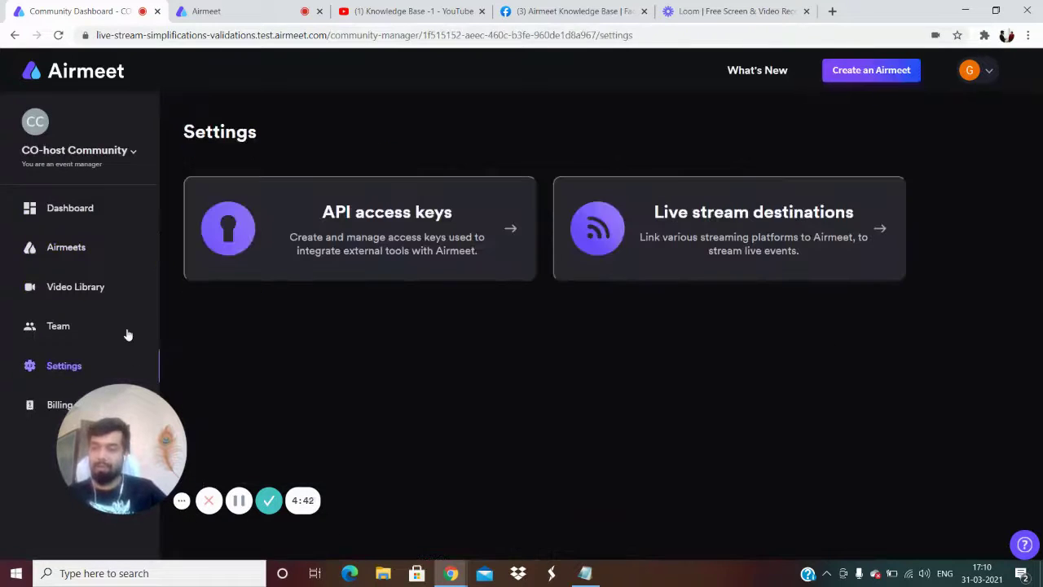
{"action": "left_click", "coordinate": [653, 217]}
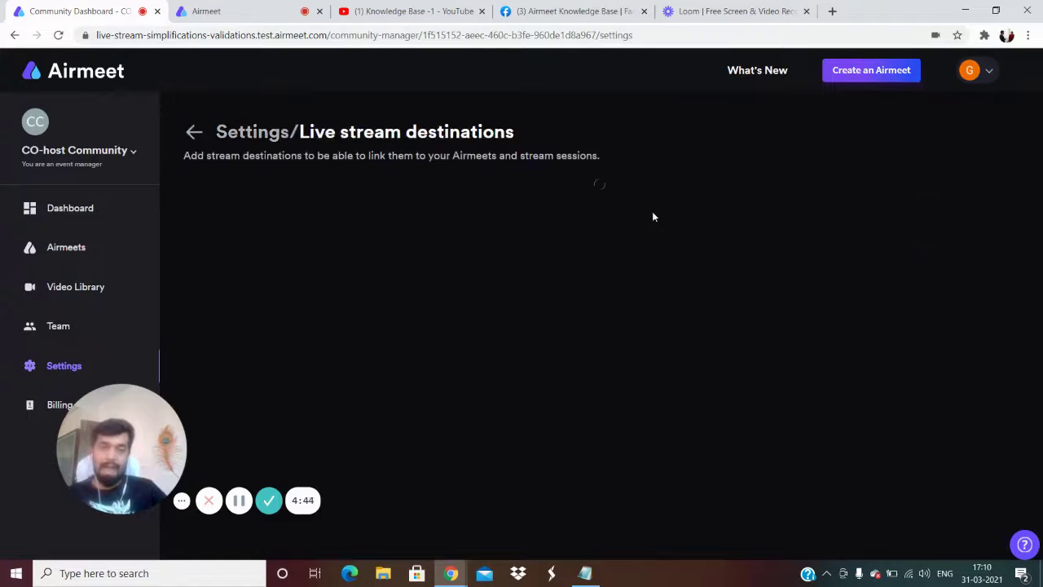